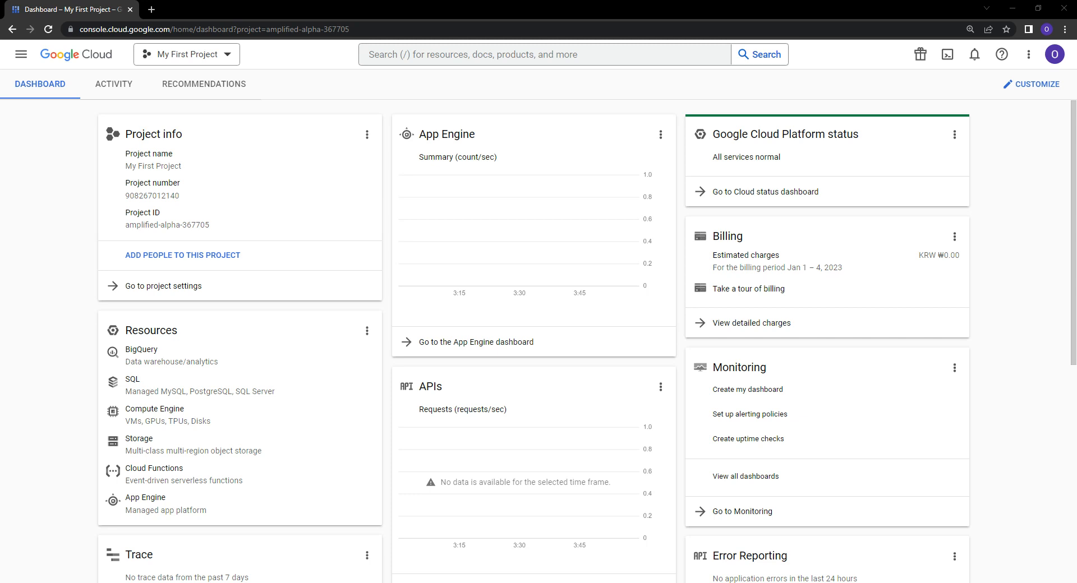
Open the Compute Engine VM instances page and start creating a new instance.
left_click(23, 57)
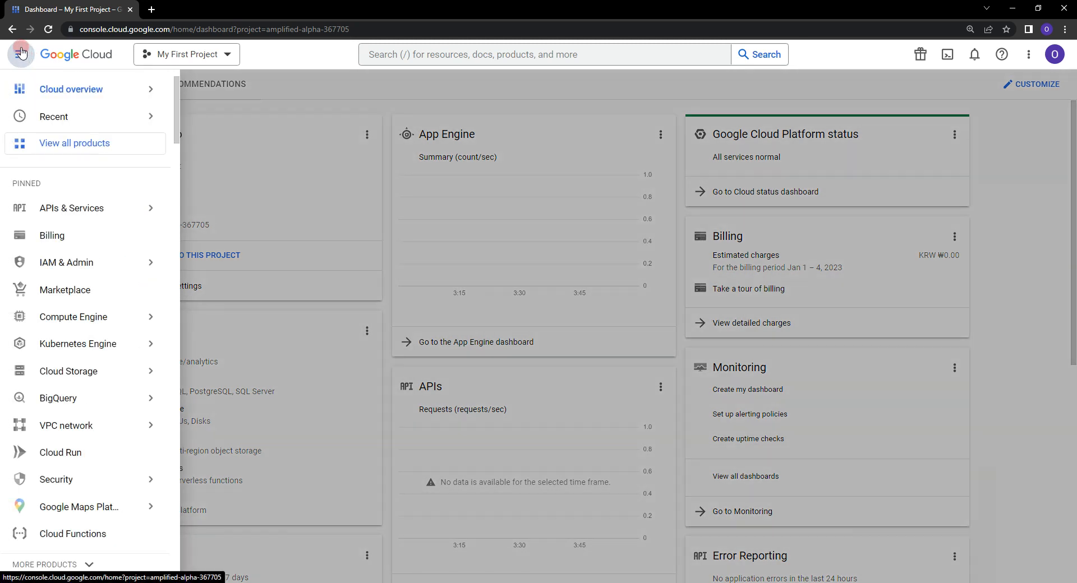
mouse_move(46, 70)
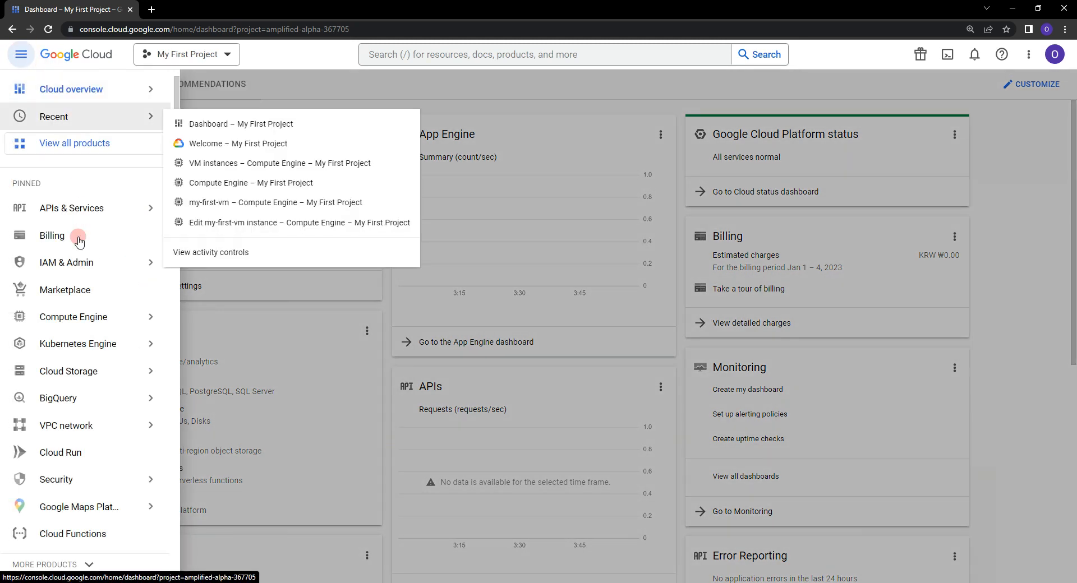
mouse_move(112, 318)
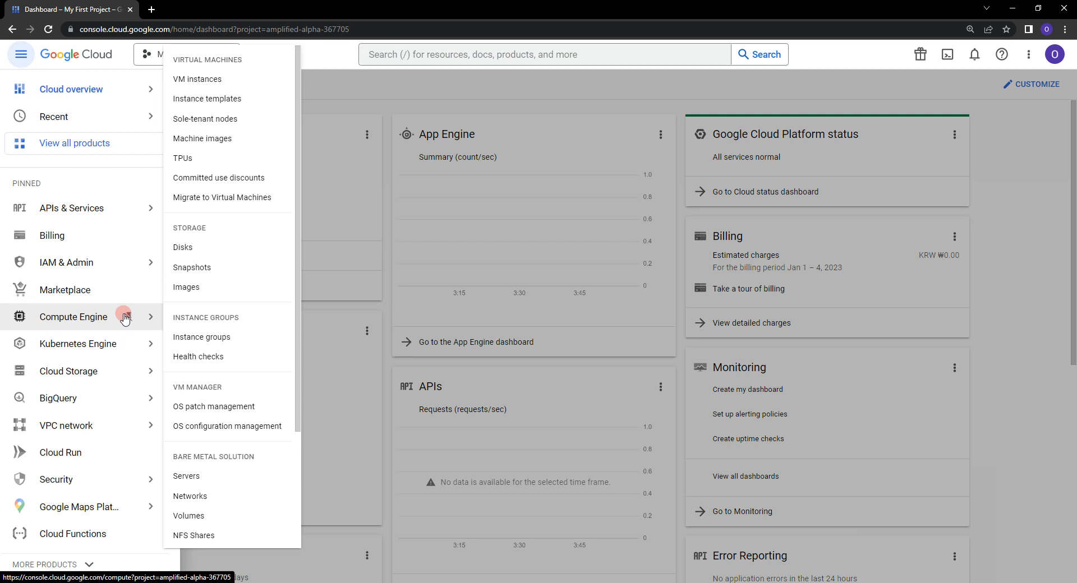
left_click(218, 79)
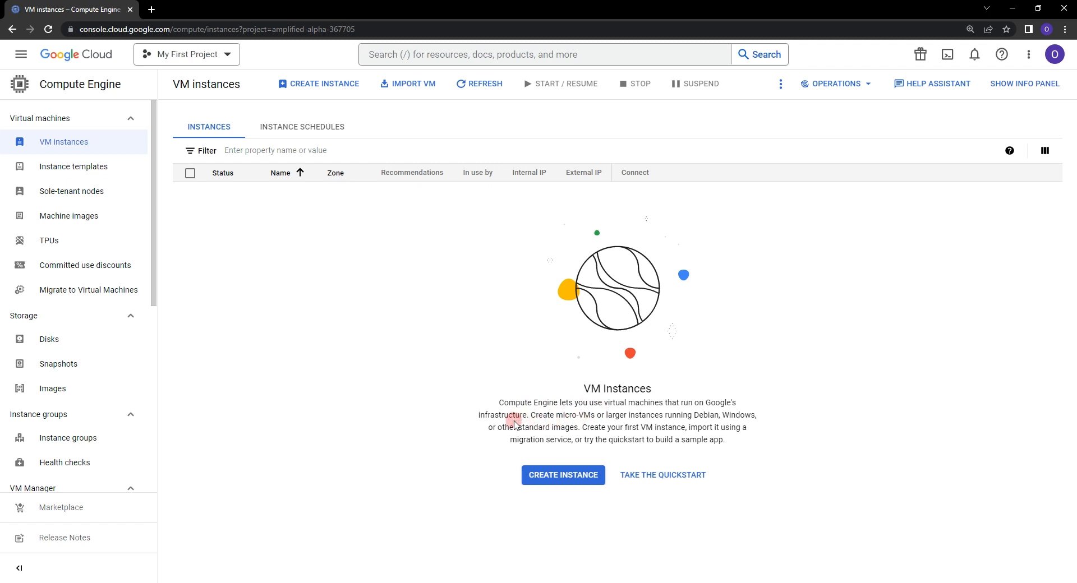
left_click(556, 477)
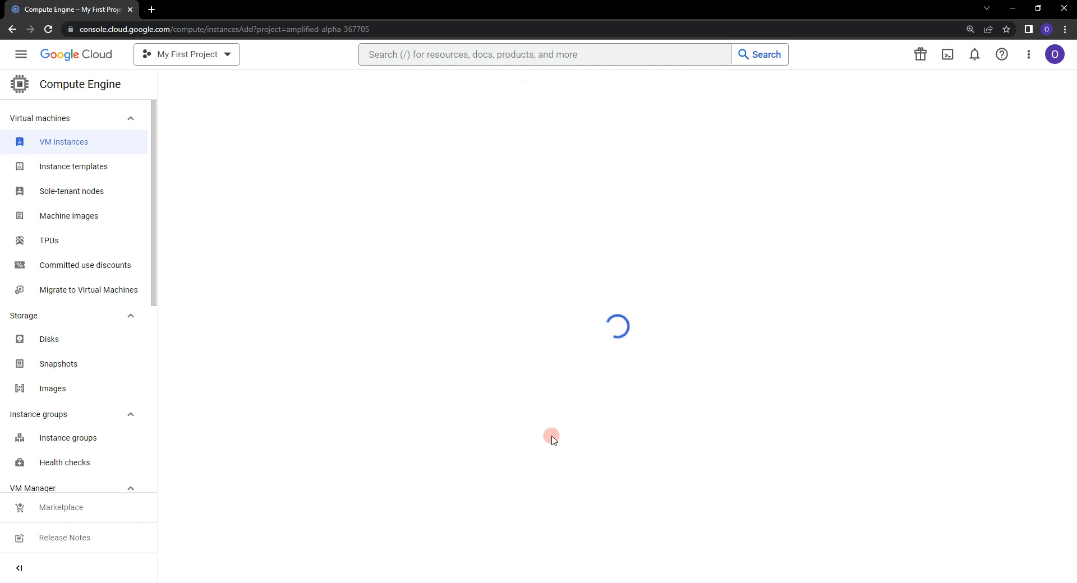
Name the new VM instance my-first-vm.
left_click(392, 216)
left_click(308, 138)
left_click_drag(307, 131, 140, 132)
type("my")
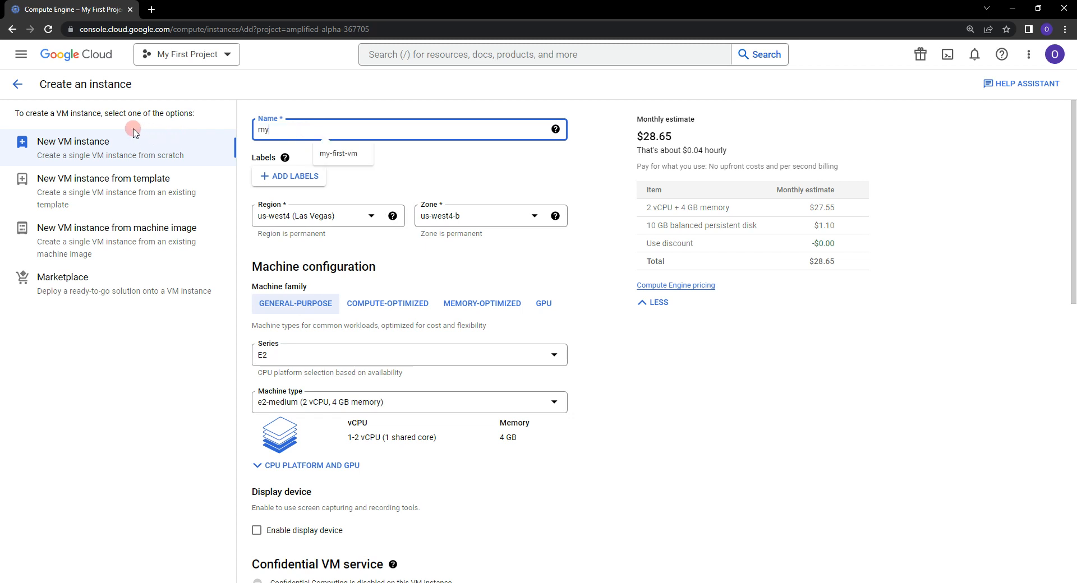
type("-first-vm")
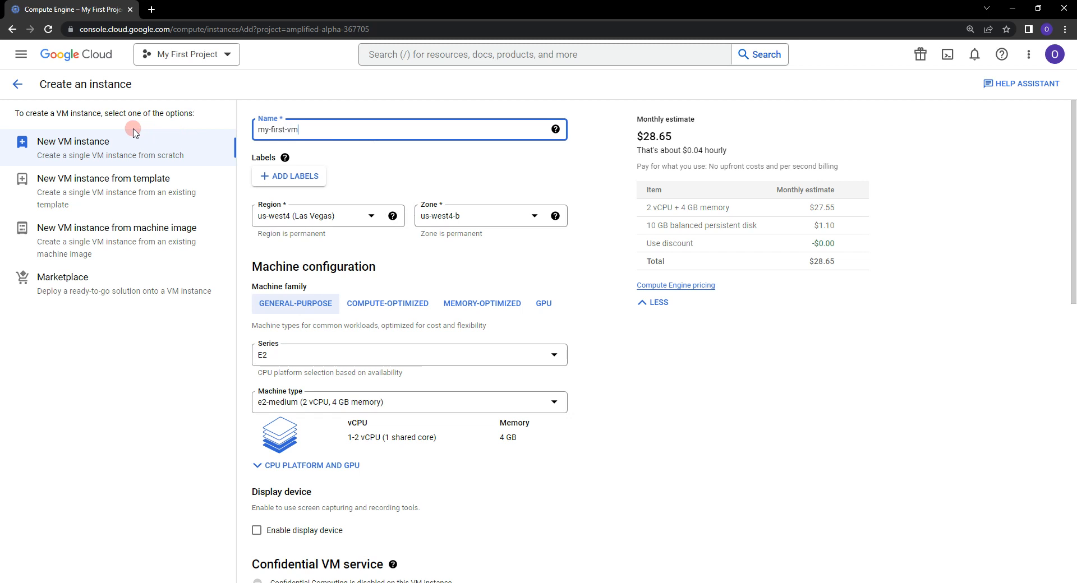
Add a label to the instance with the key env and the value web.
left_click(281, 179)
left_click(752, 122)
left_click(752, 122)
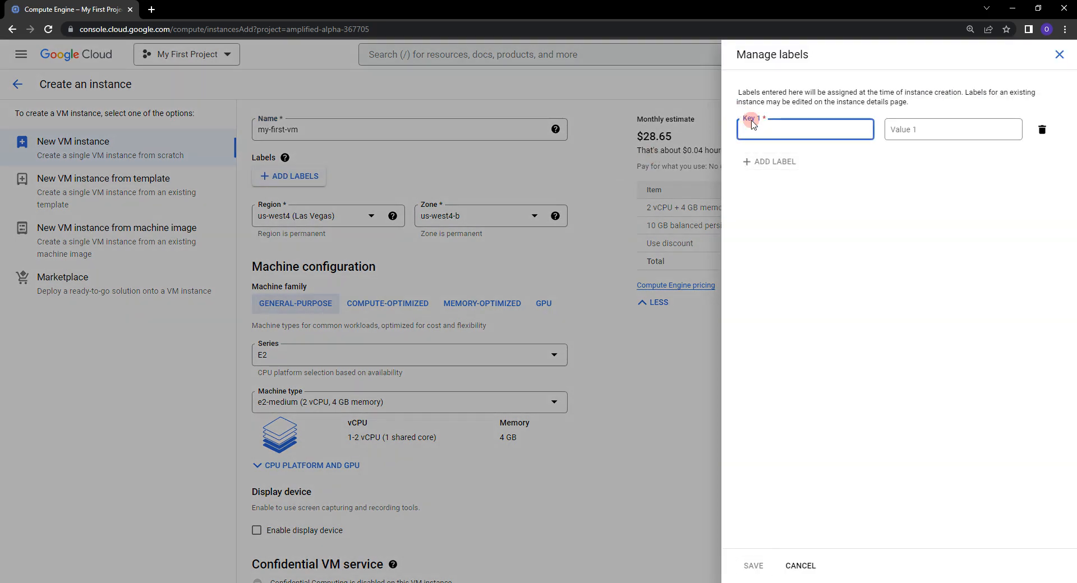
type("env")
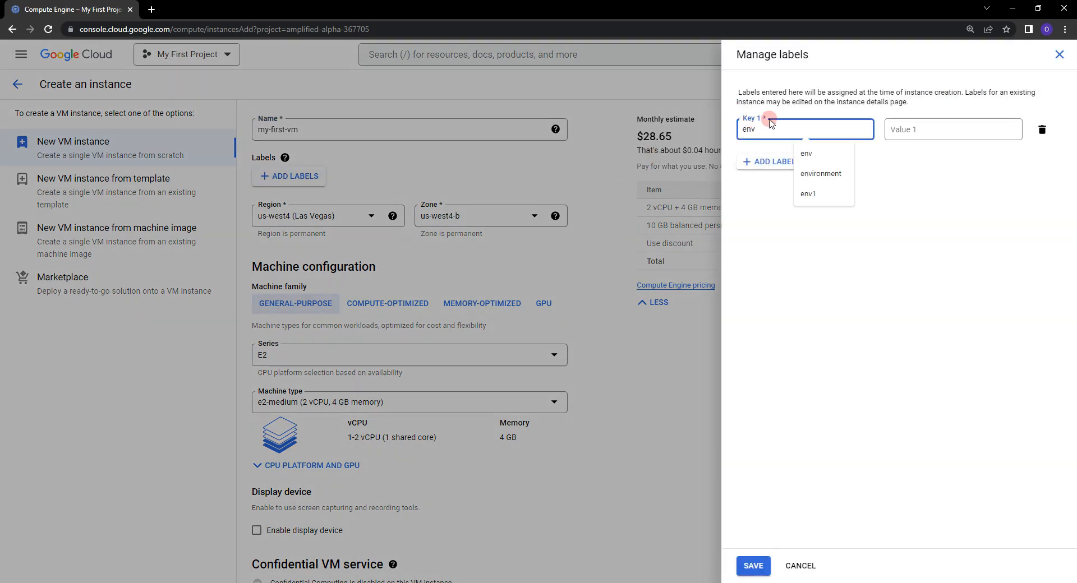
left_click(921, 128)
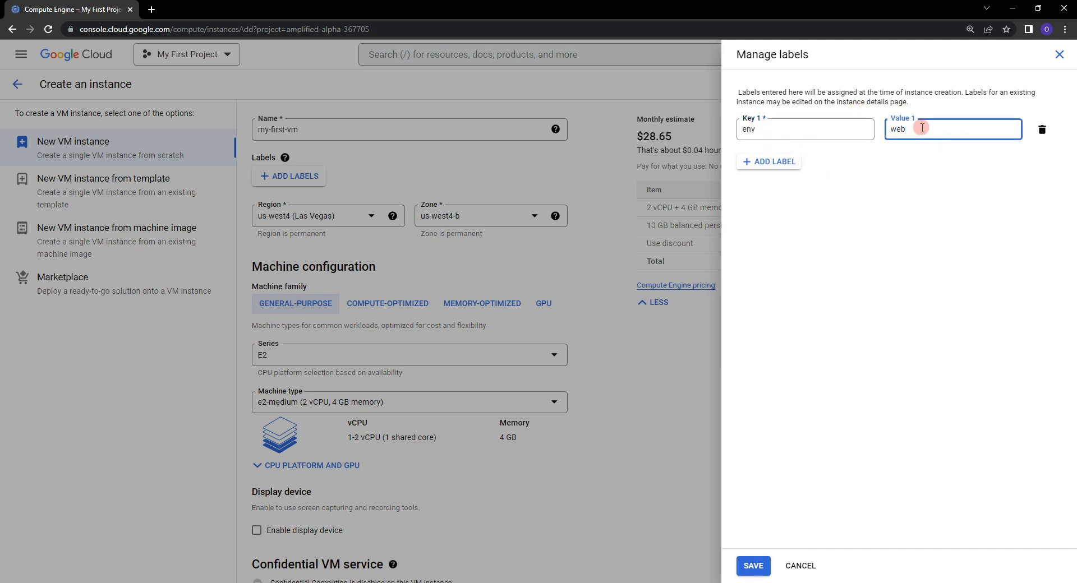
Add a second label with the key learning and the value gce, and save the labels.
left_click(781, 163)
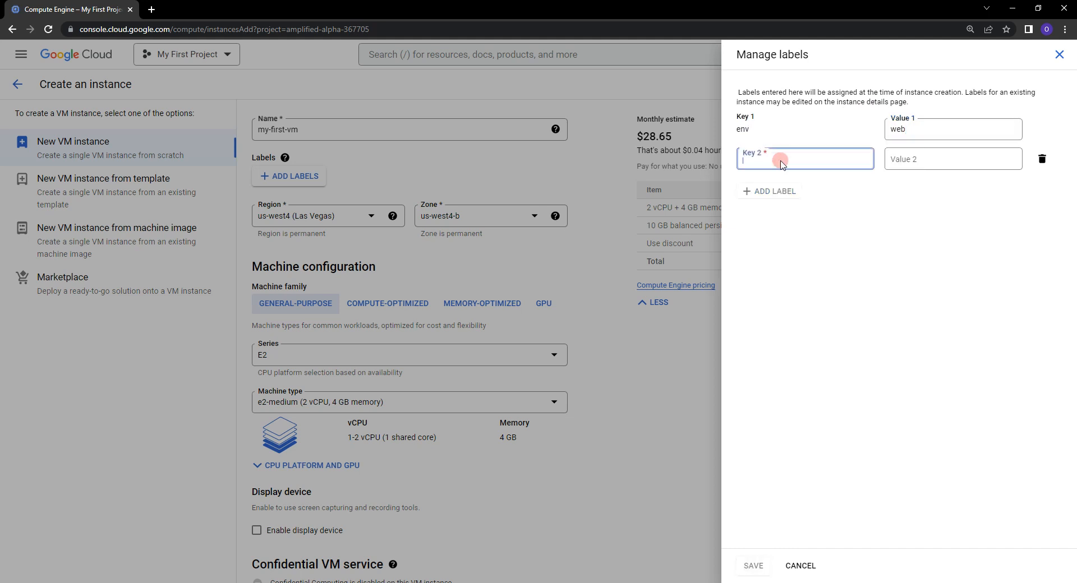
type("learning")
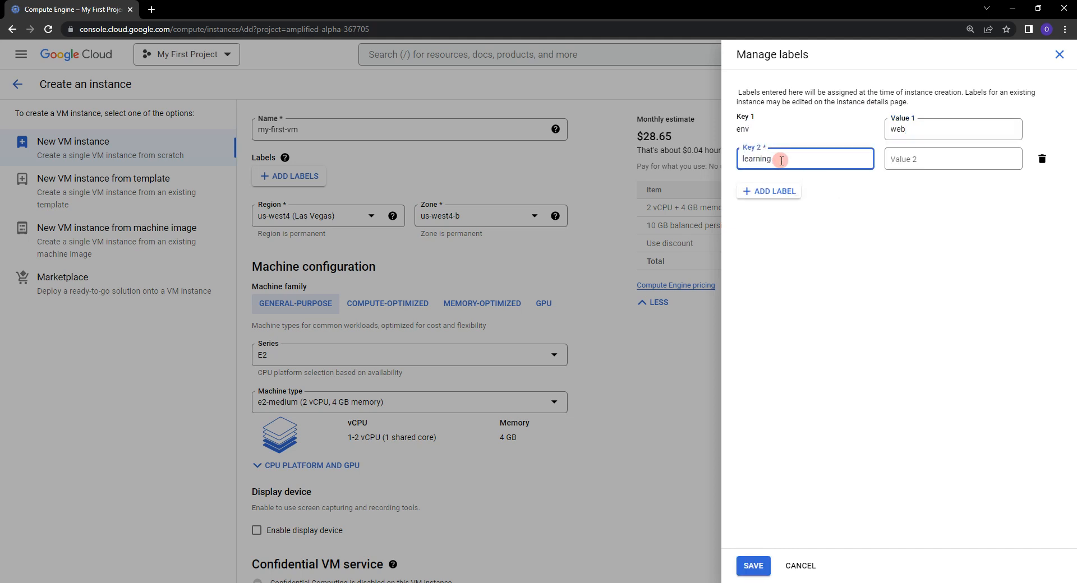
left_click(922, 157)
type("gce")
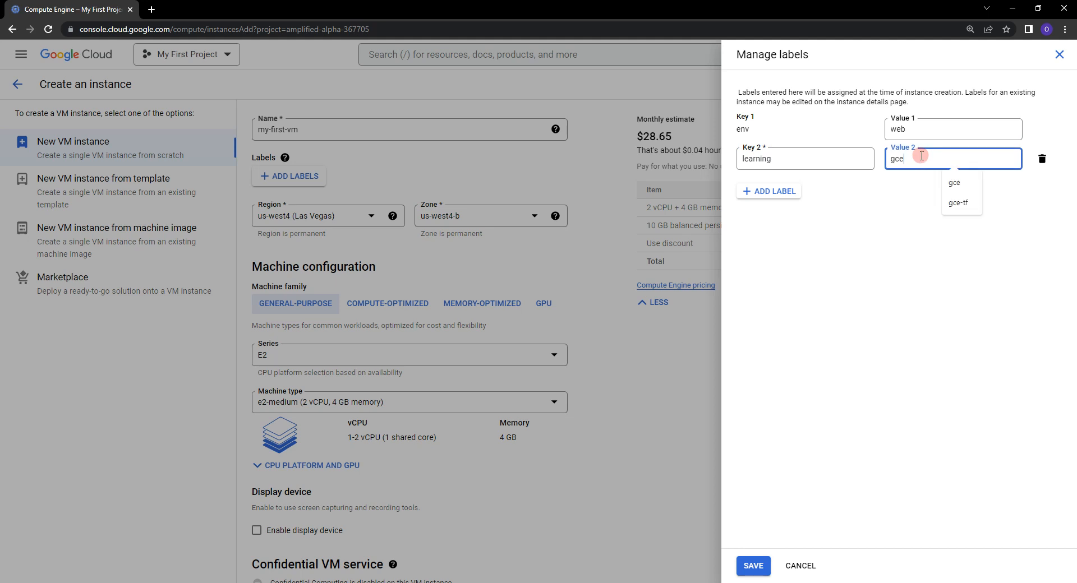
left_click(753, 565)
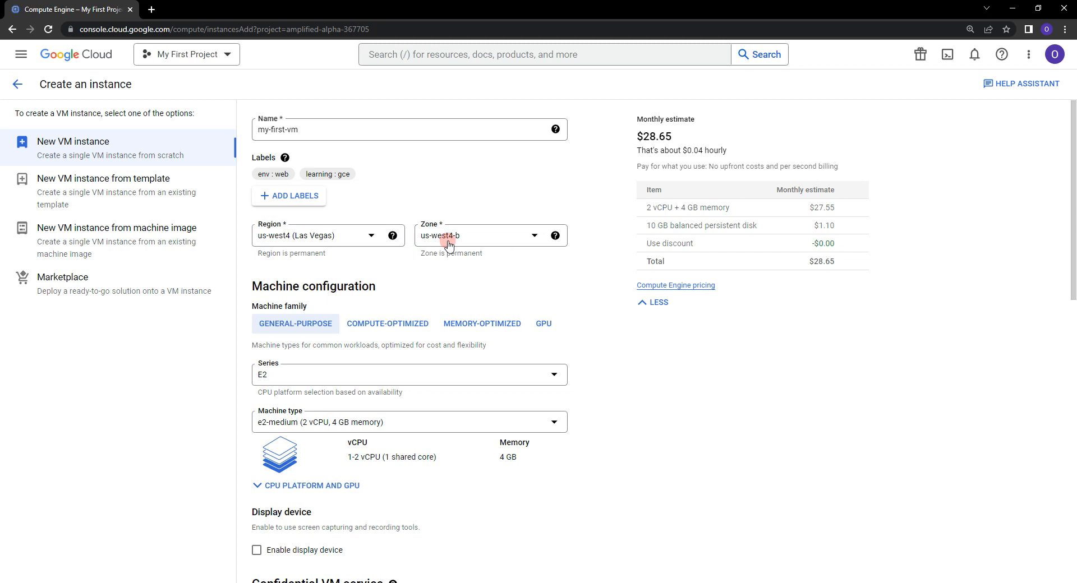
Set the instance's region to us-central1 (Iowa) and its zone to us-central1-a.
left_click(327, 238)
scroll(328, 274, "up", 3)
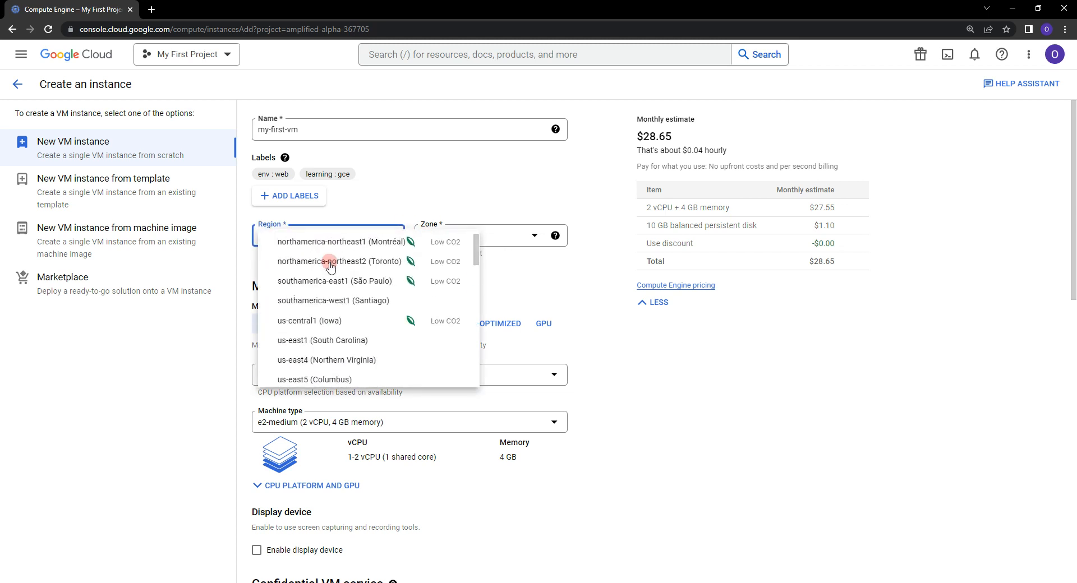
scroll(305, 303, "down", 3)
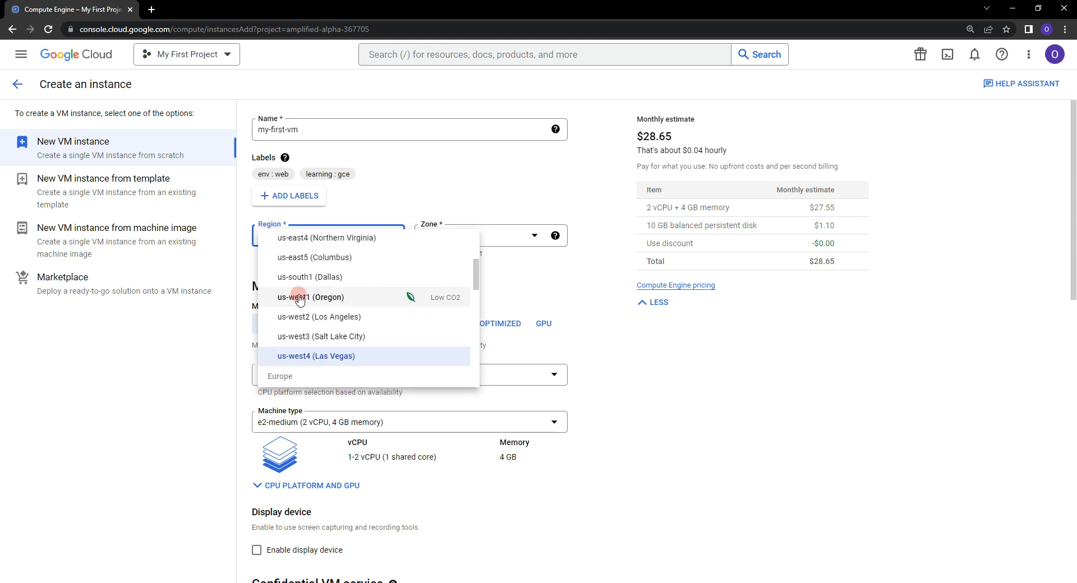
scroll(303, 307, "down", 6)
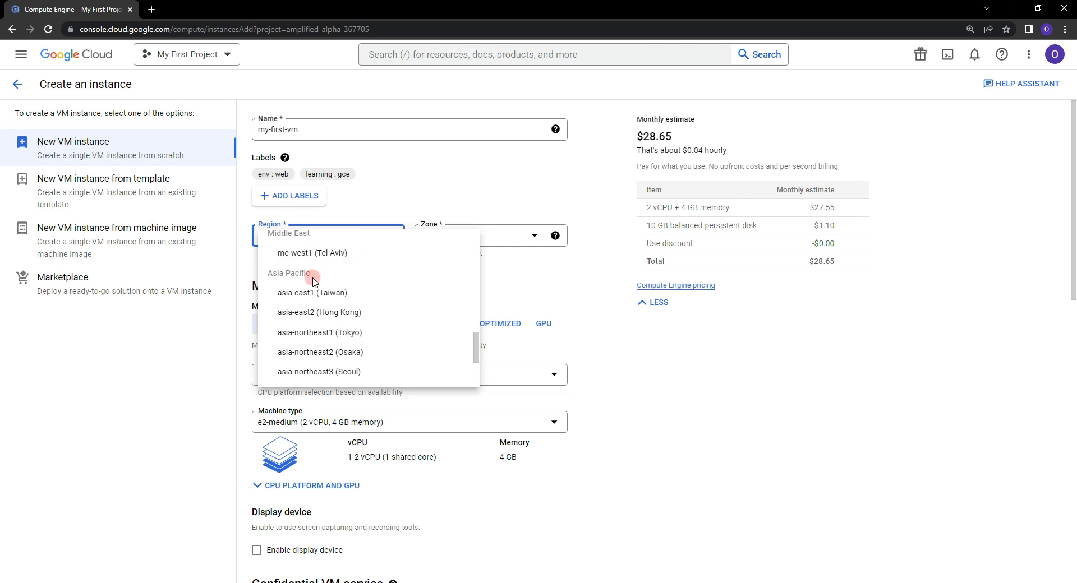
scroll(314, 284, "down", 2)
scroll(339, 285, "up", 3)
scroll(341, 286, "up", 8)
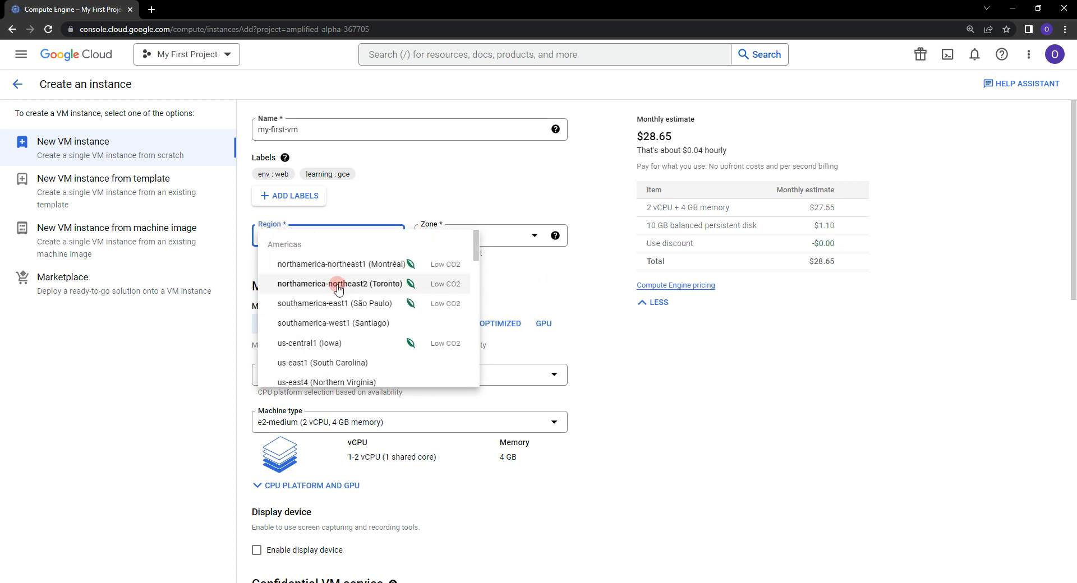
scroll(335, 286, "down", 1)
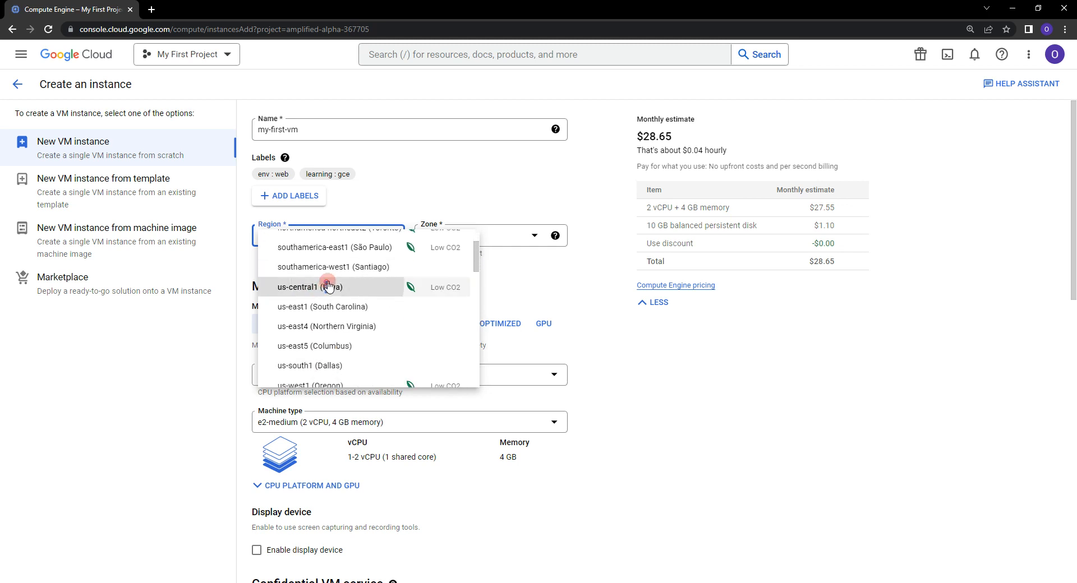
left_click(331, 285)
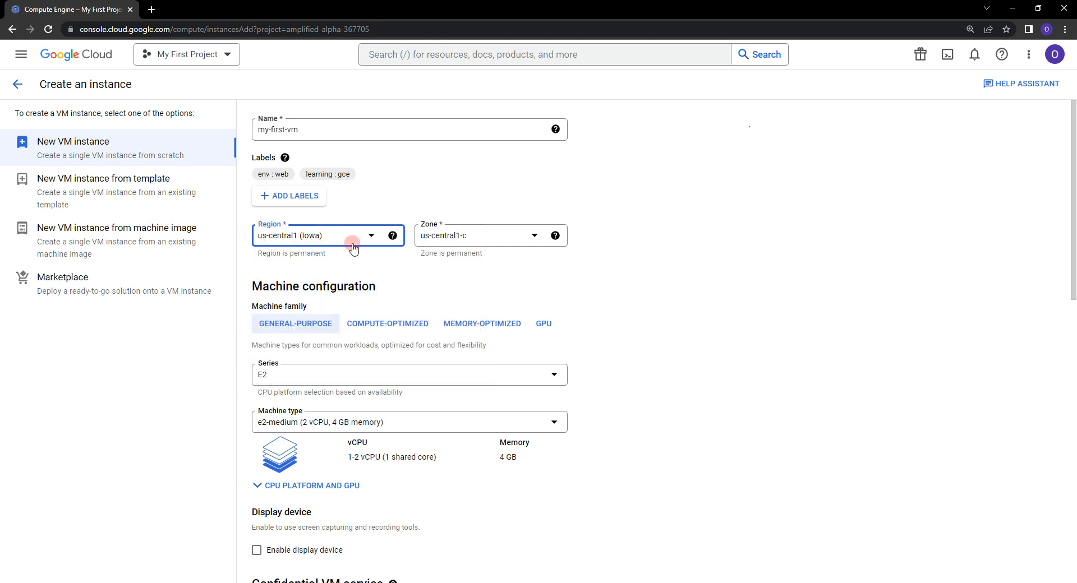
left_click(448, 240)
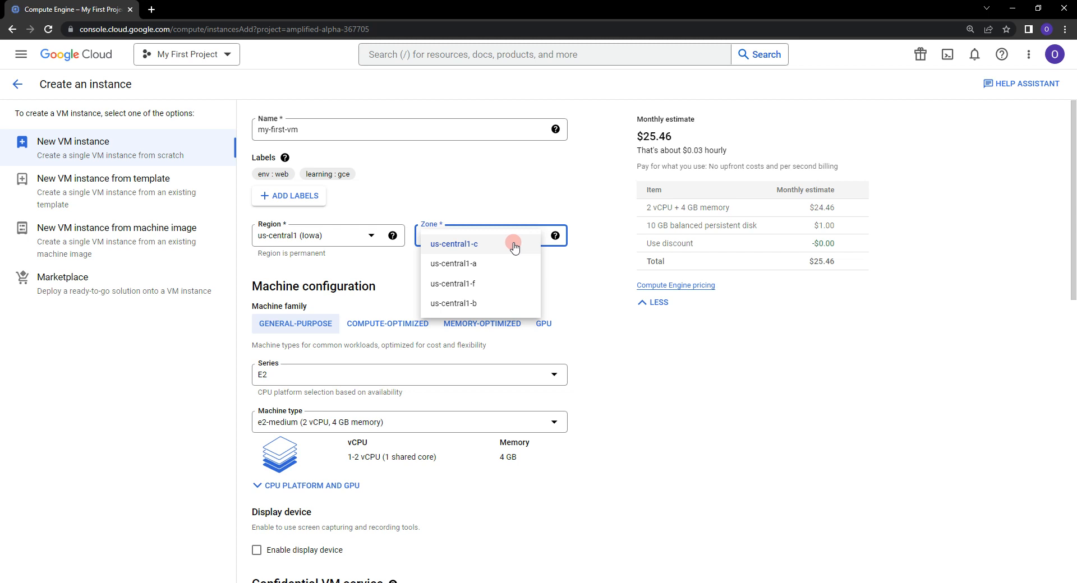
left_click(484, 266)
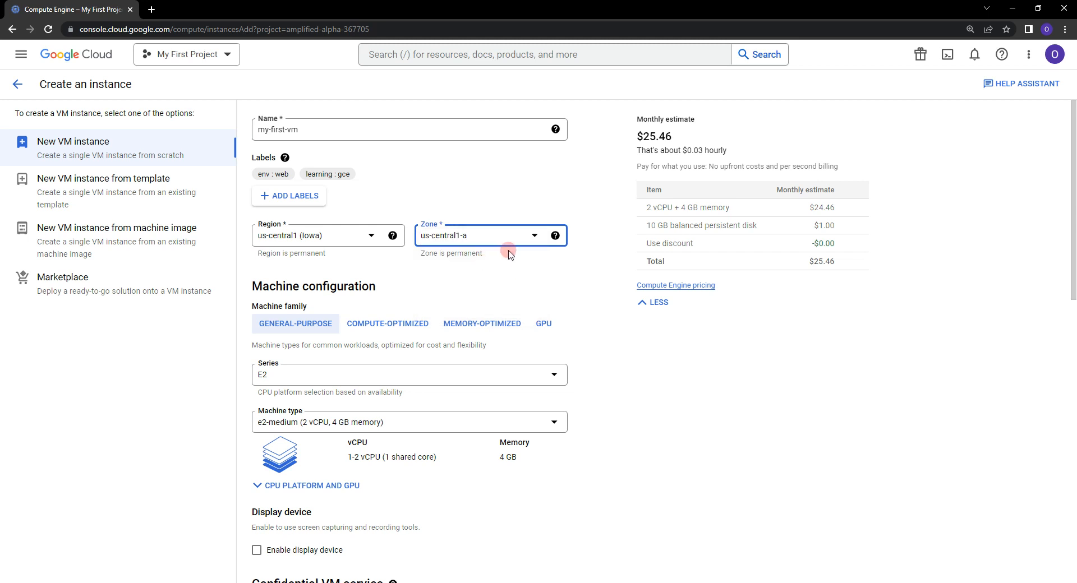
Compare the descriptions of the General-purpose, Compute-optimized and Memory-optimized machine families, ending with General-purpose selected.
scroll(416, 260, "down", 1)
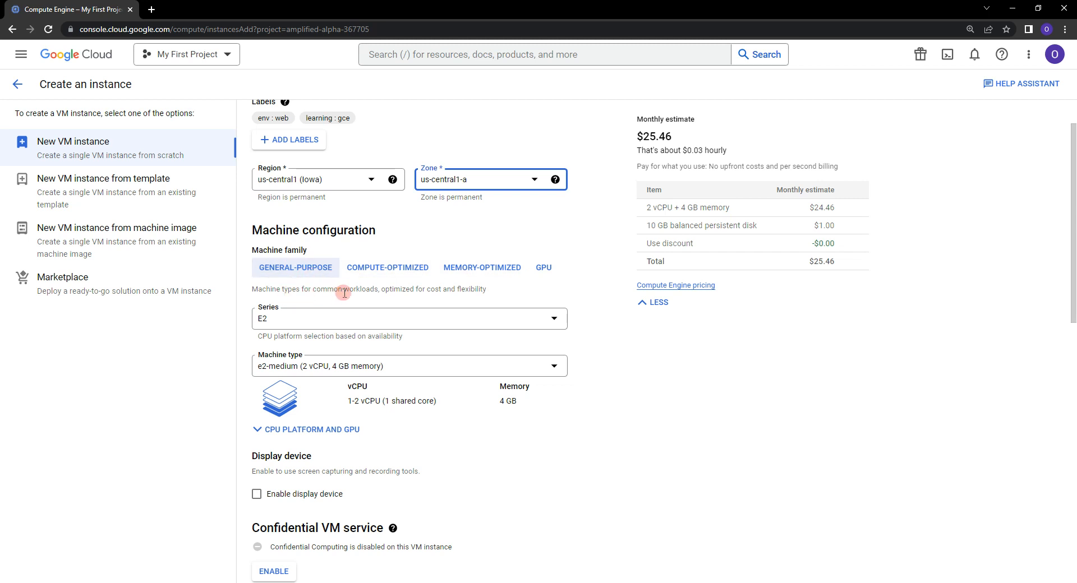
left_click_drag(385, 290, 492, 291)
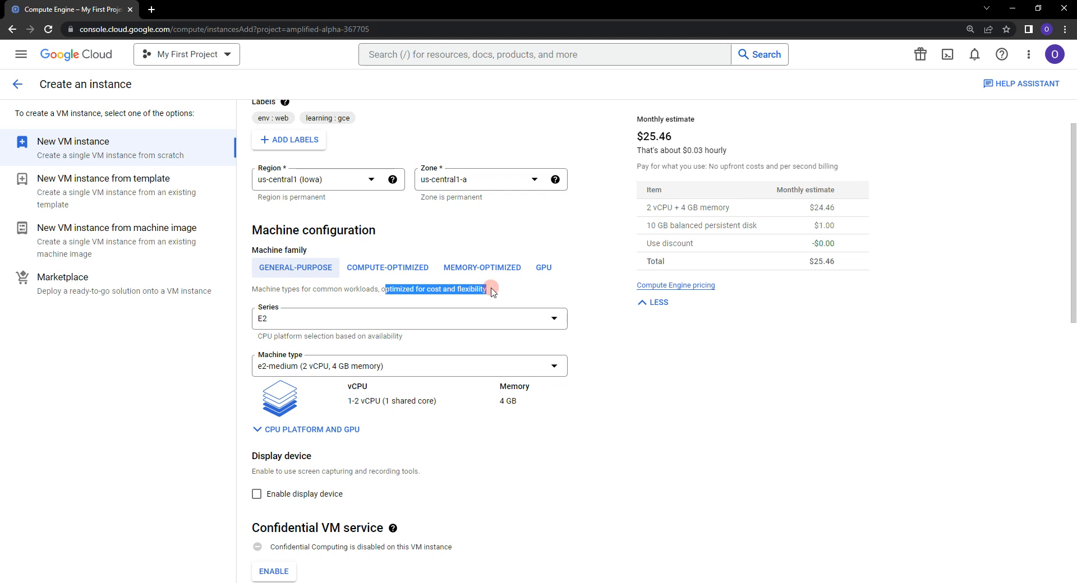
left_click(493, 292)
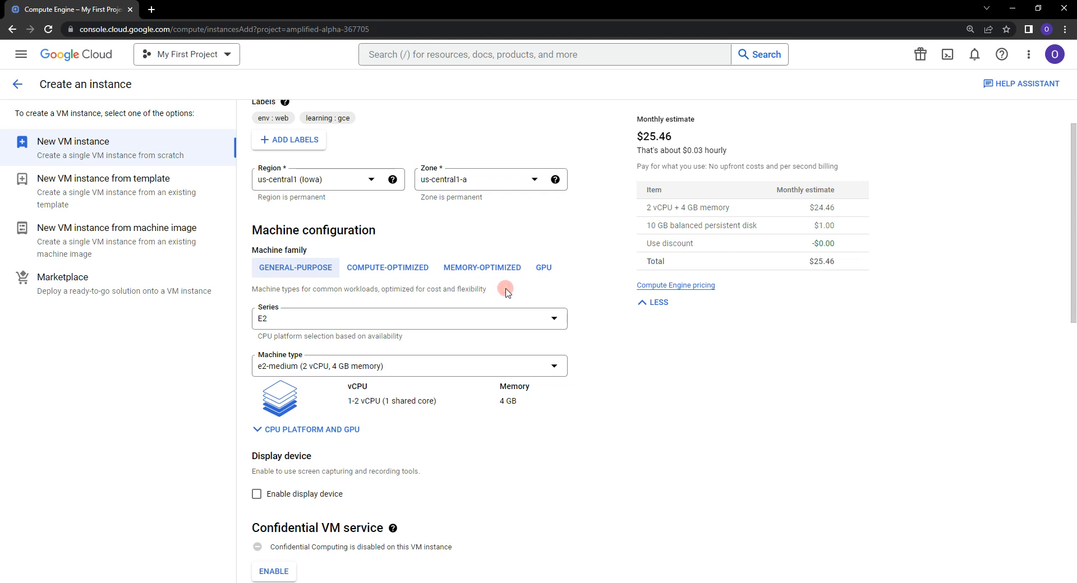
left_click(366, 270)
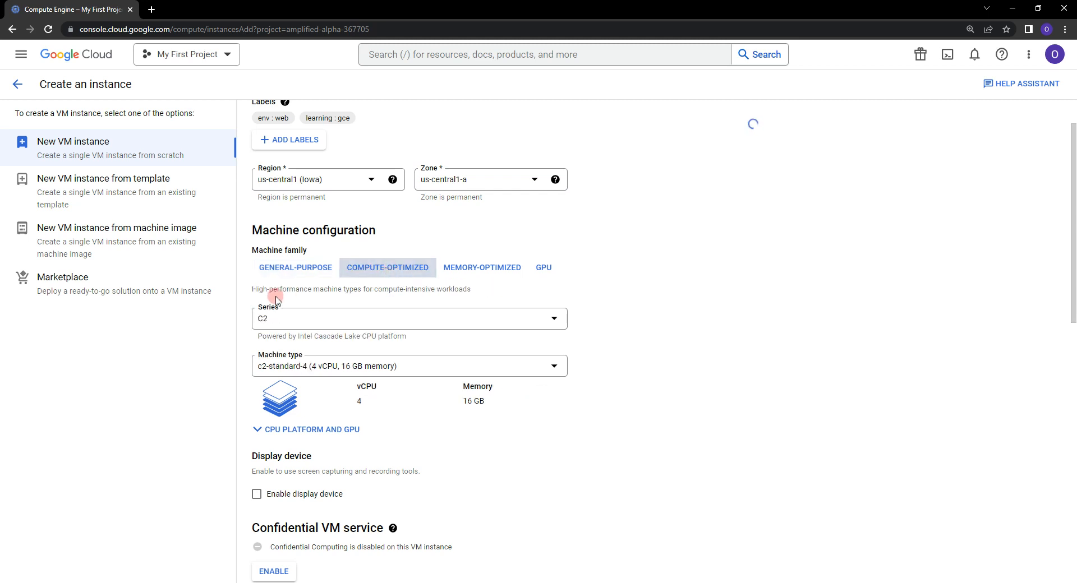
left_click_drag(375, 291, 474, 293)
left_click(481, 291)
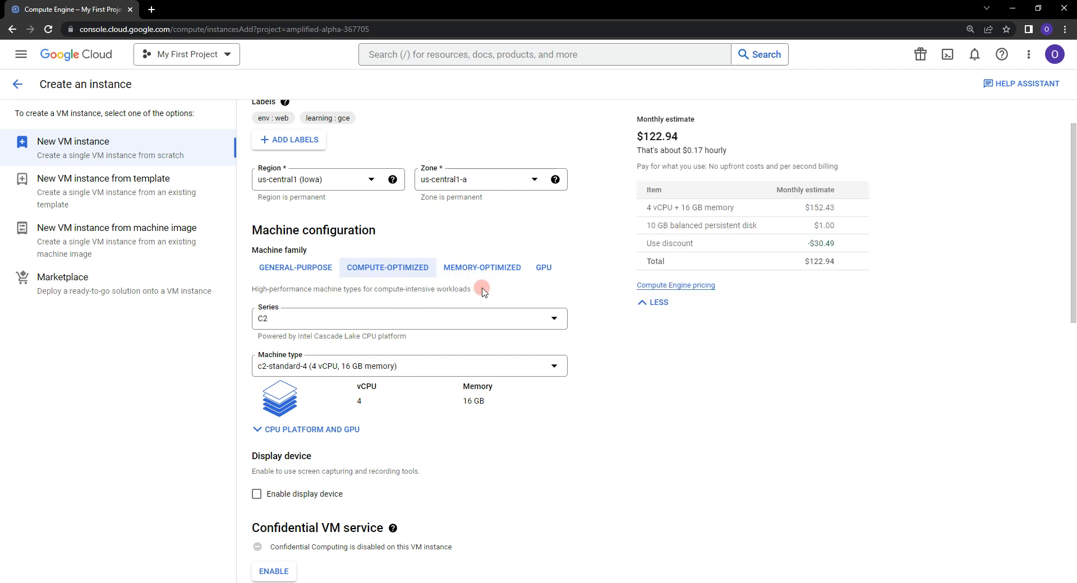
left_click(460, 268)
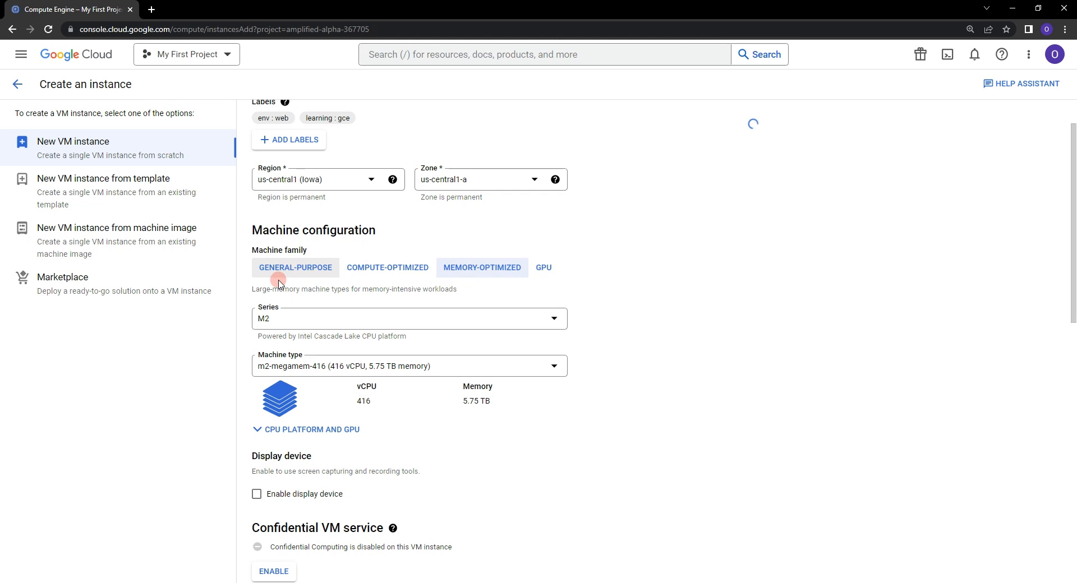
left_click_drag(352, 299, 464, 289)
left_click(465, 292)
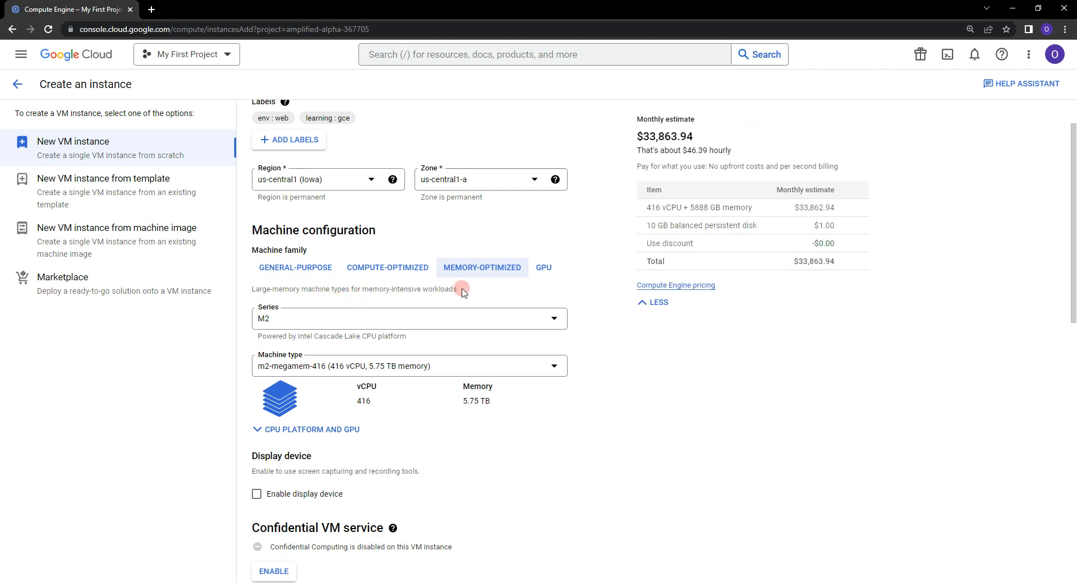
left_click(282, 267)
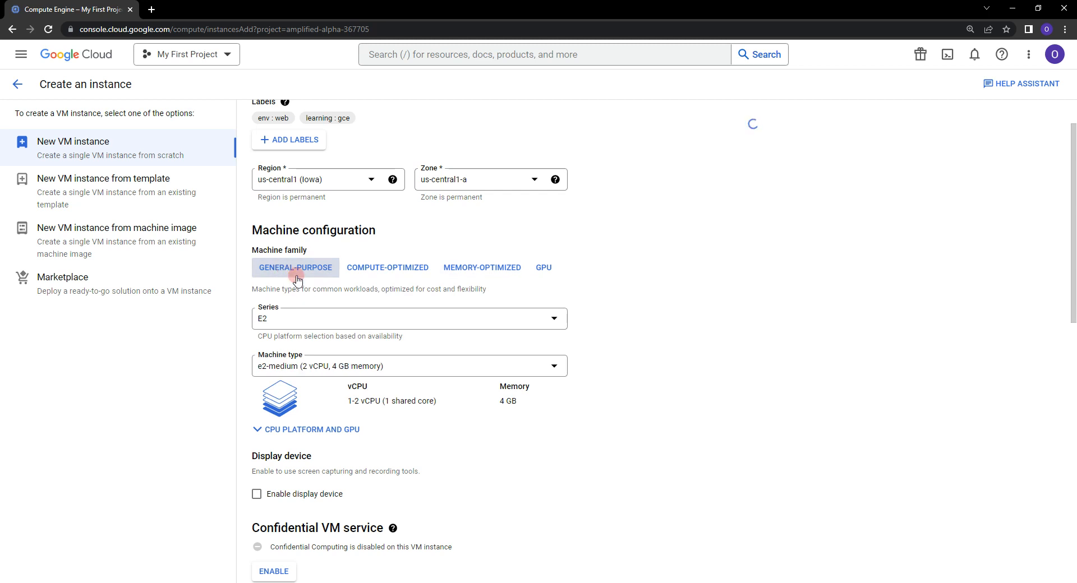
Review the General-purpose series options and set the instance's series to N1.
scroll(303, 291, "down", 1)
left_click(305, 264)
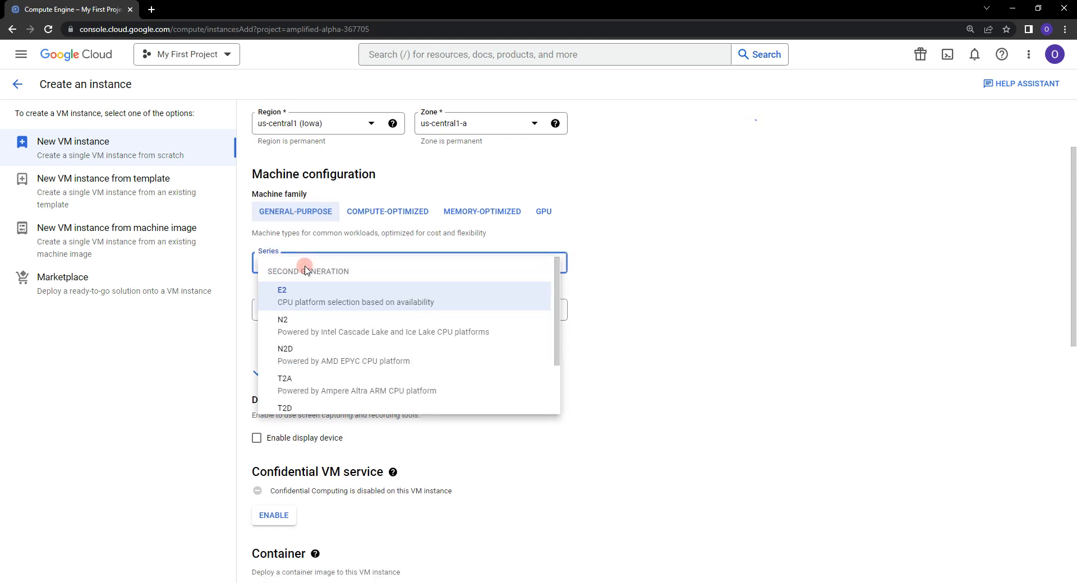
scroll(308, 306, "down", 2)
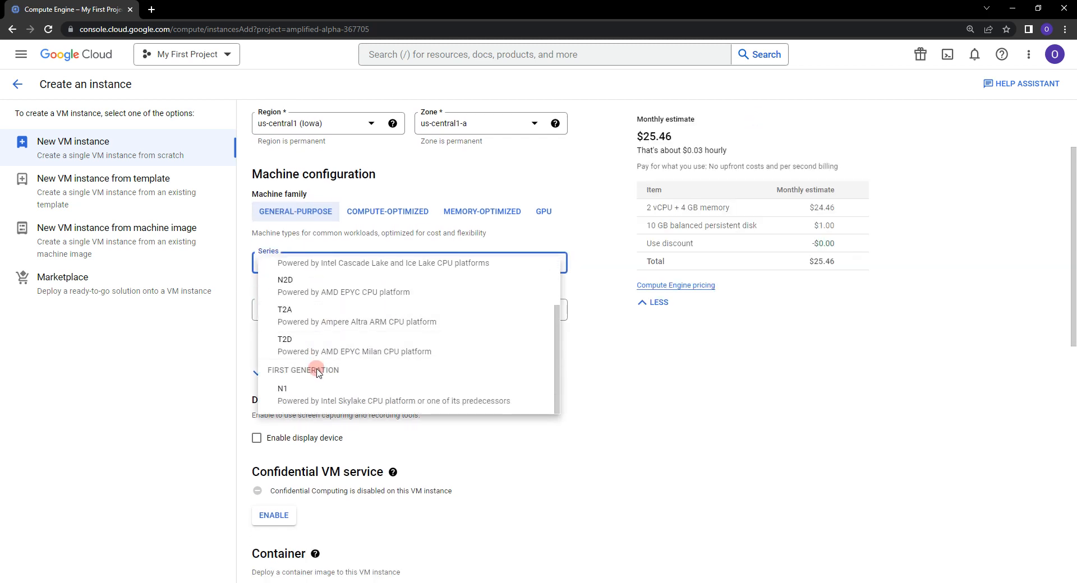
scroll(314, 375, "up", 2)
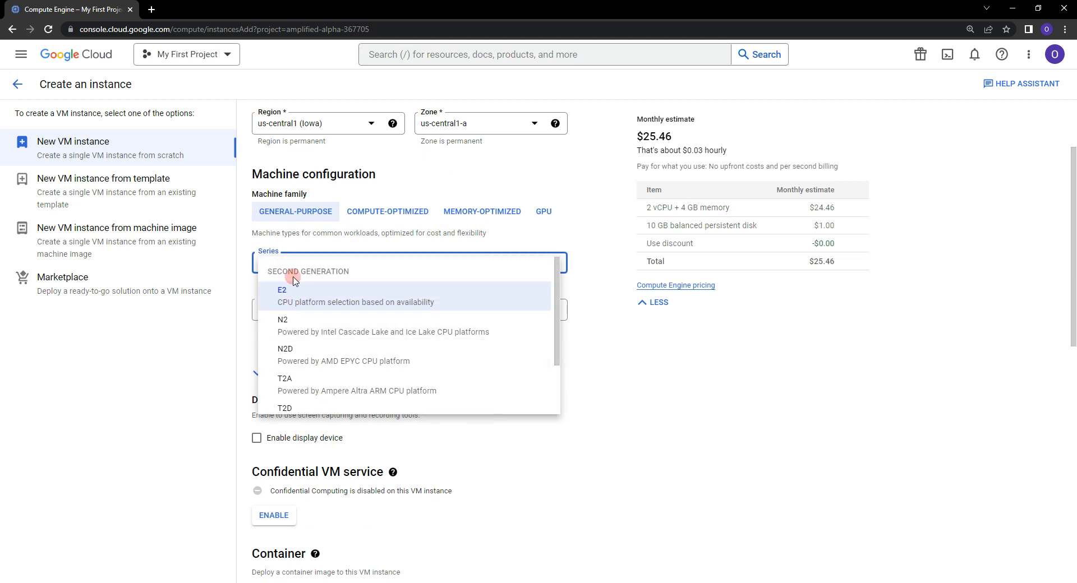
scroll(297, 303, "down", 2)
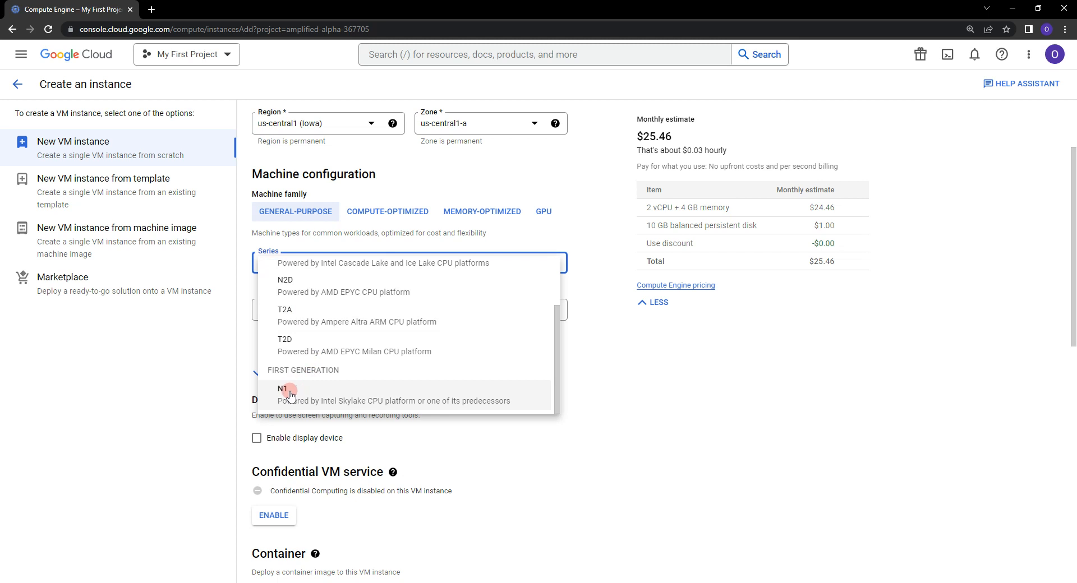
scroll(290, 395, "up", 2)
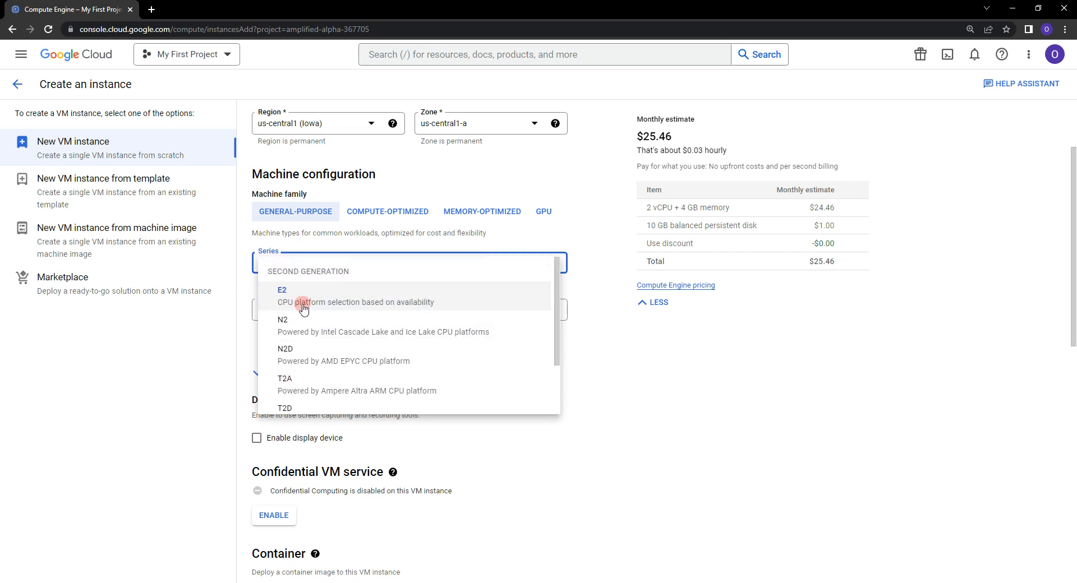
scroll(312, 362, "down", 2)
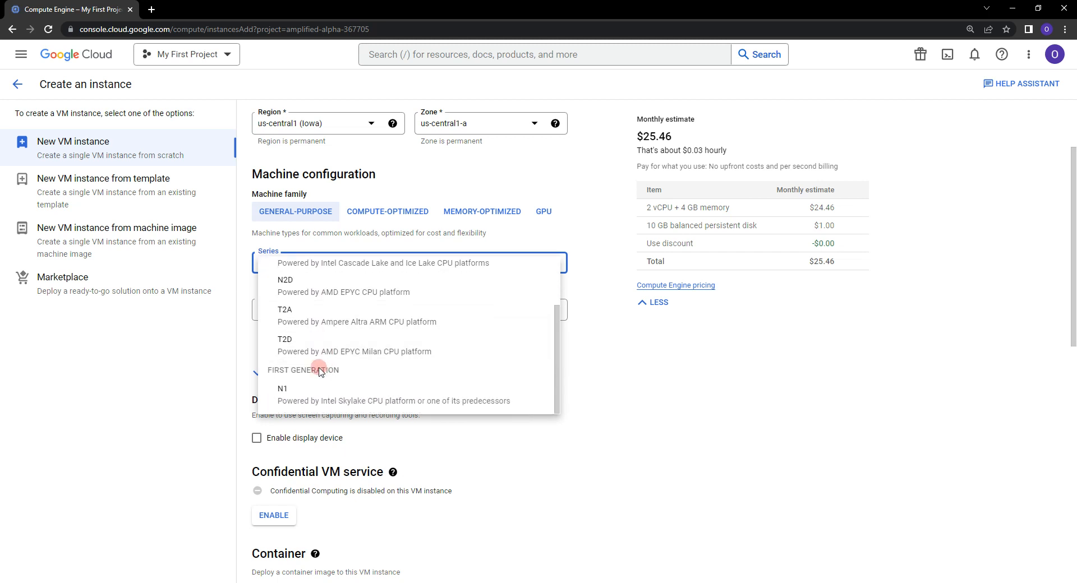
left_click(309, 391)
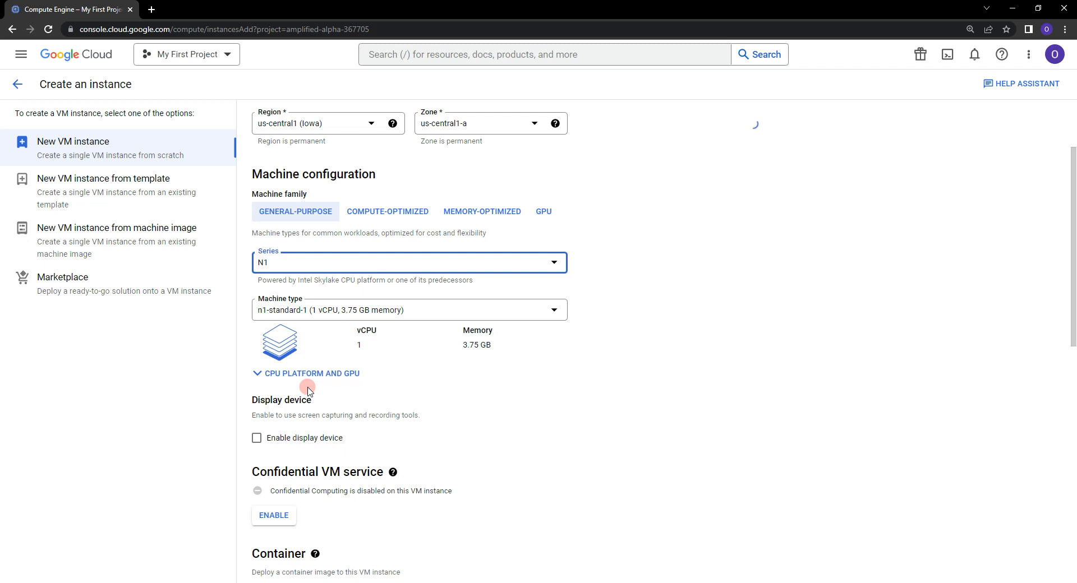
Browse the N1 machine types and select n1-standard-1 (1 vCPU, 3.75 GB memory).
left_click(310, 310)
scroll(312, 334, "up", 1)
scroll(312, 356, "down", 5)
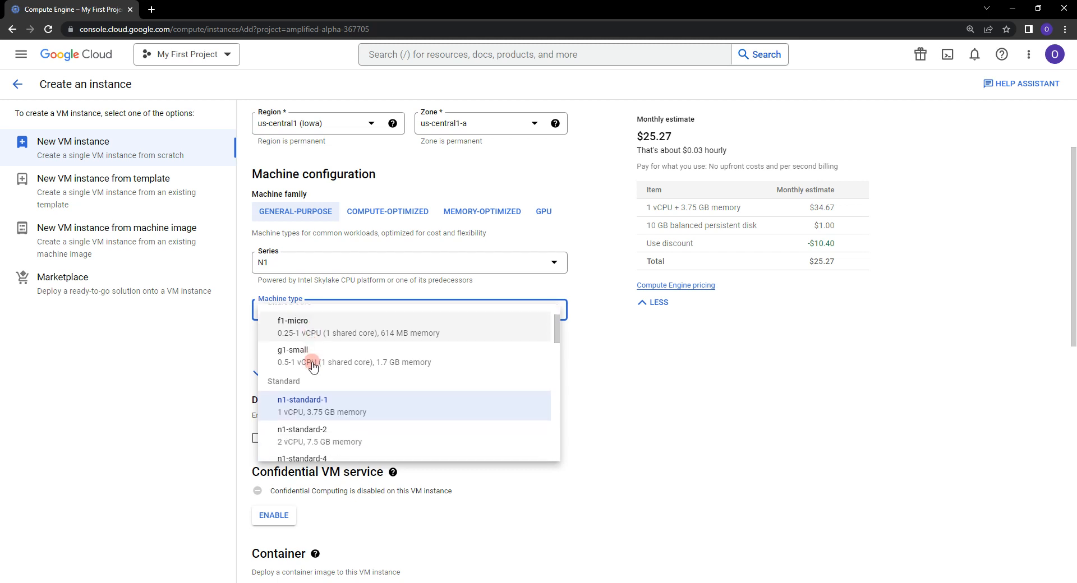
scroll(313, 373, "down", 5)
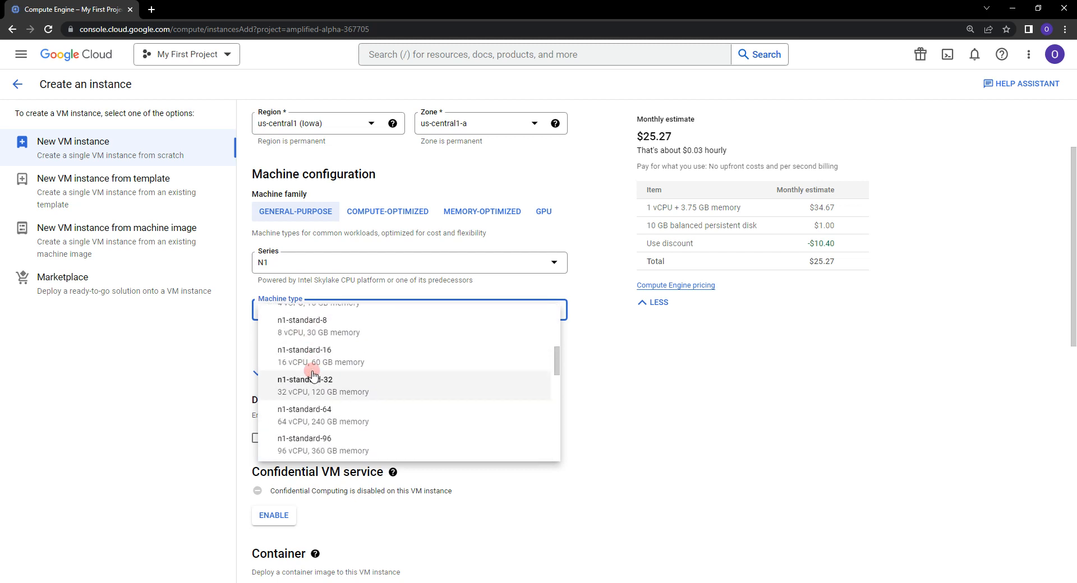
scroll(320, 368, "down", 5)
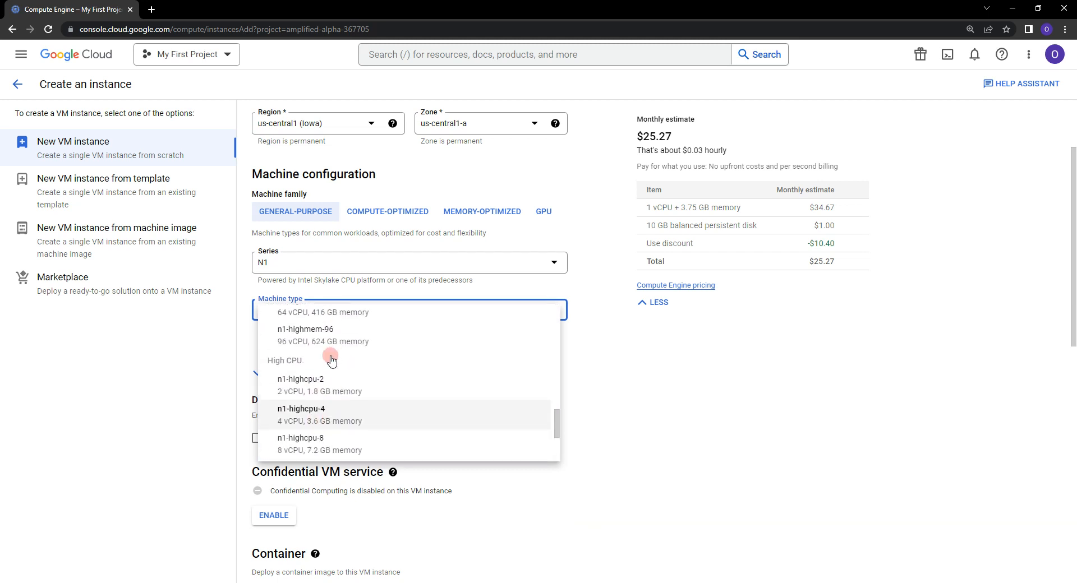
scroll(332, 368, "up", 15)
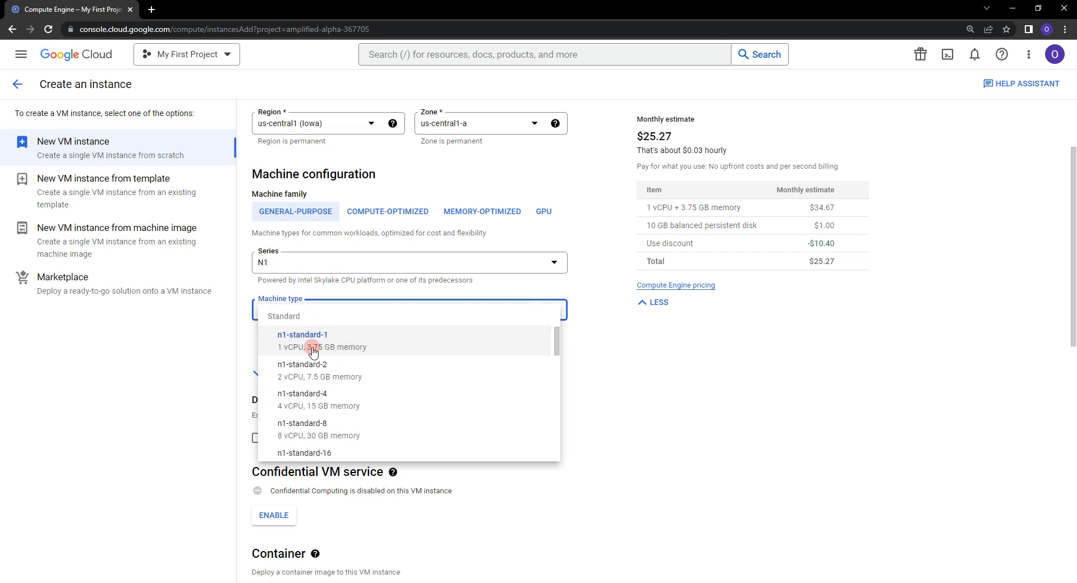
left_click(326, 347)
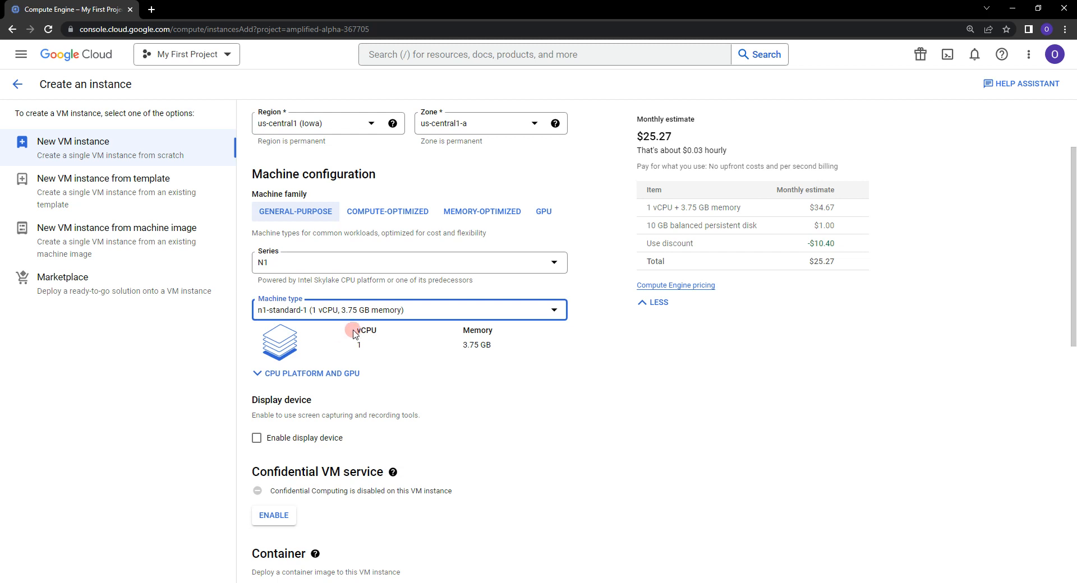
Read the help text for the Boot disk section and open the boot disk settings.
scroll(353, 336, "down", 5)
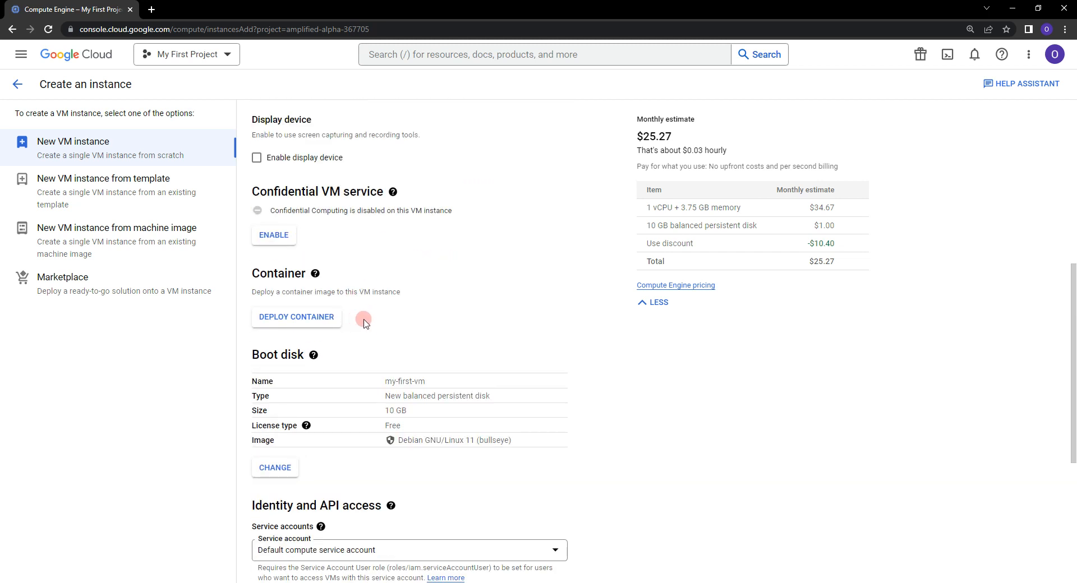
scroll(362, 334, "down", 1)
left_click_drag(255, 311, 346, 304)
left_click(314, 300)
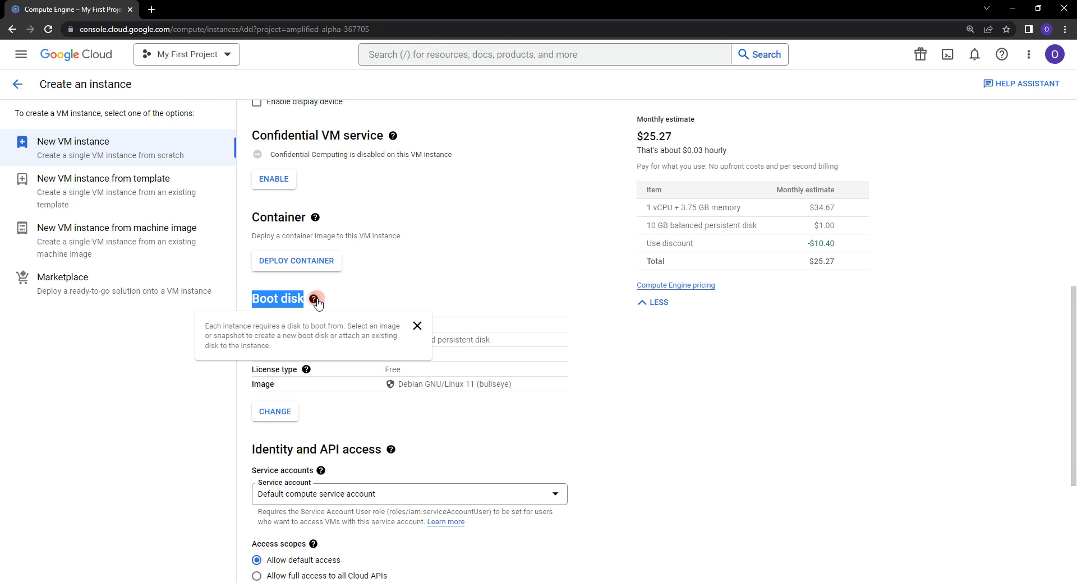
left_click(283, 426)
left_click(279, 420)
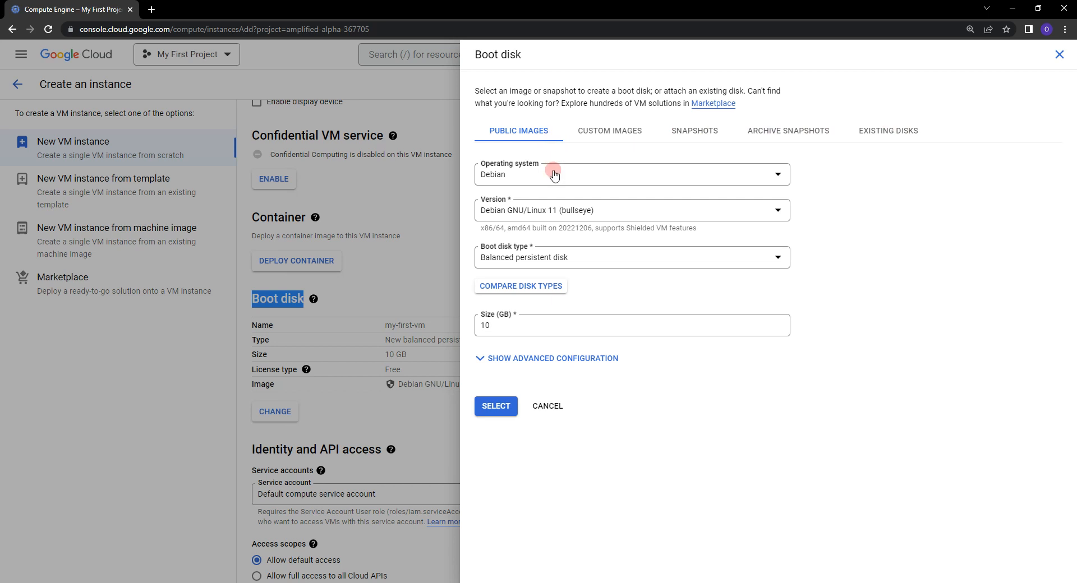
Examine the public image choices for operating system, Debian version, boot disk type and size without changing them.
left_click(513, 176)
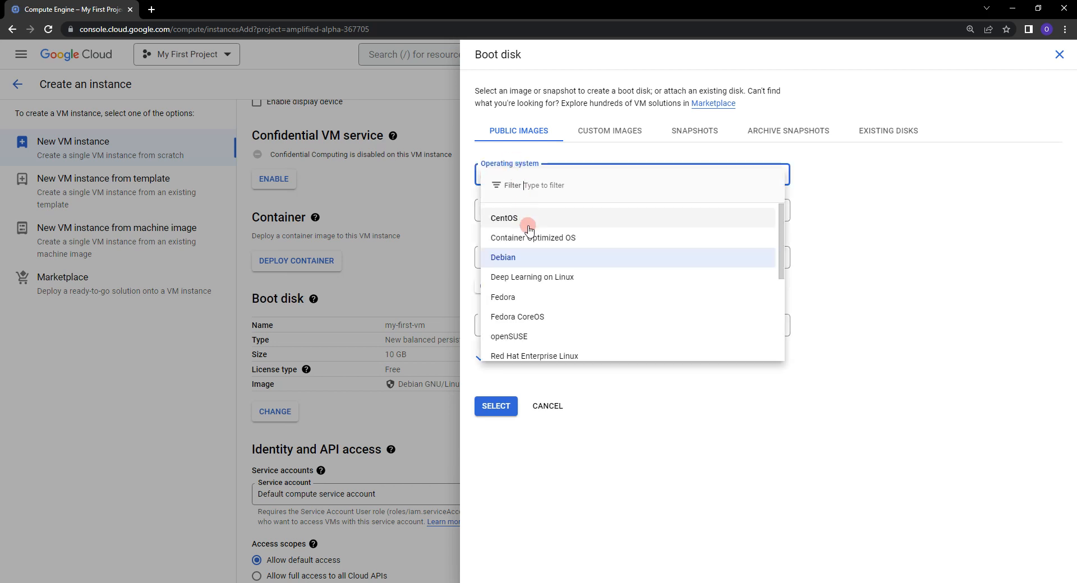
scroll(539, 238, "down", 3)
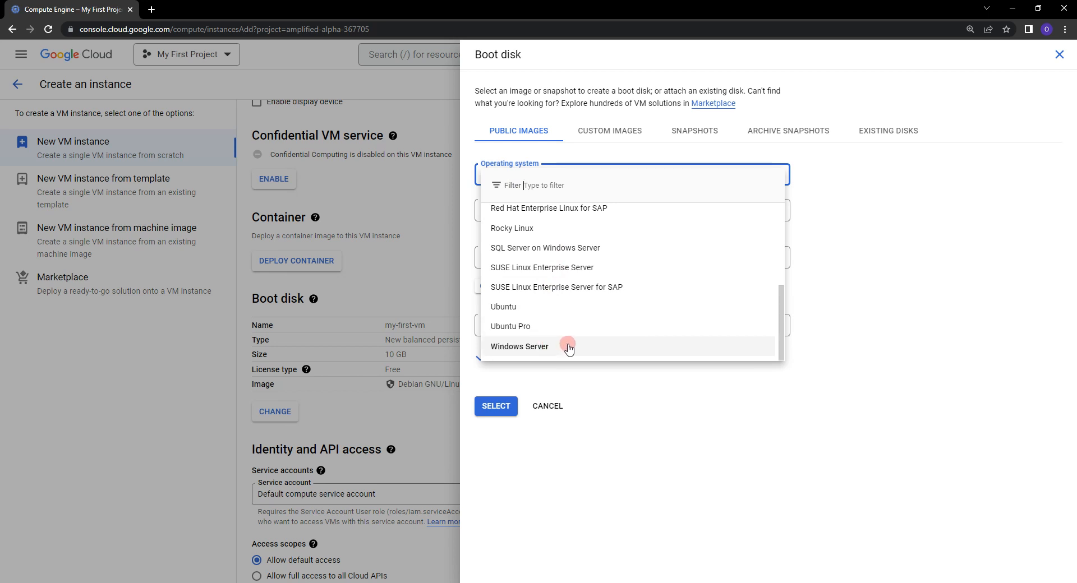
scroll(542, 252, "up", 3)
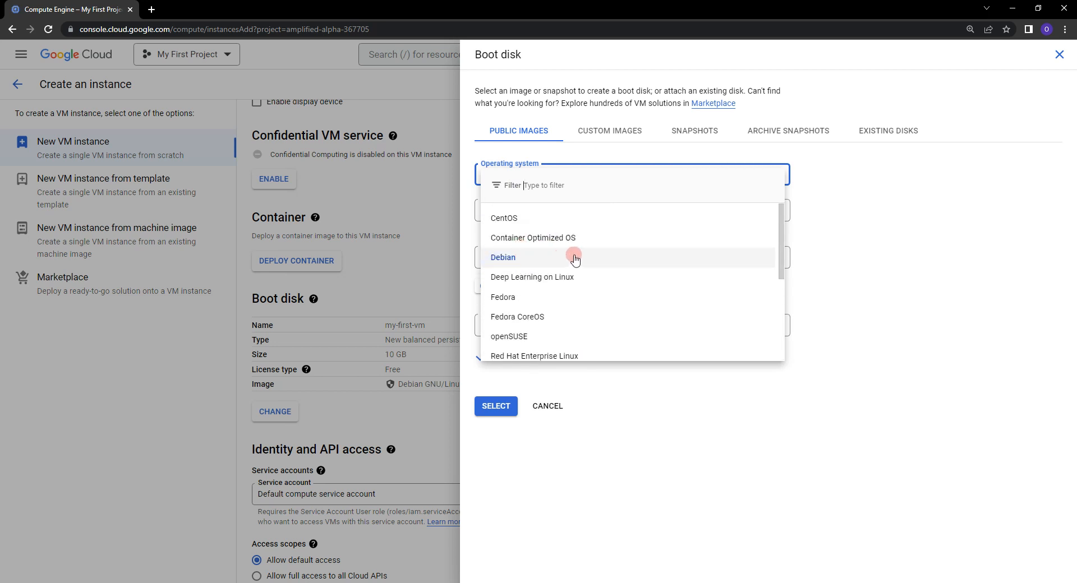
left_click(891, 246)
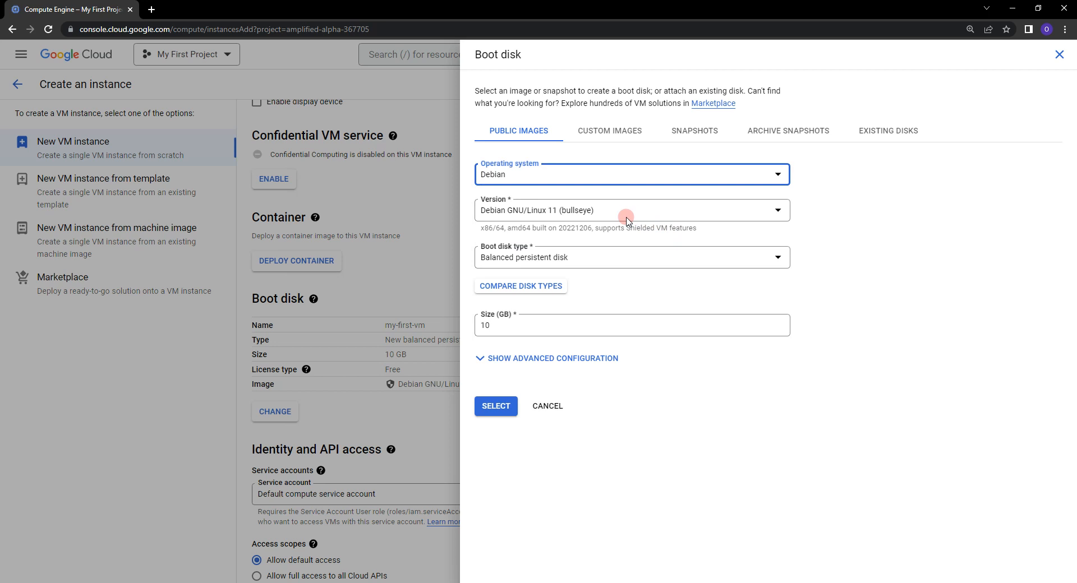
left_click(568, 216)
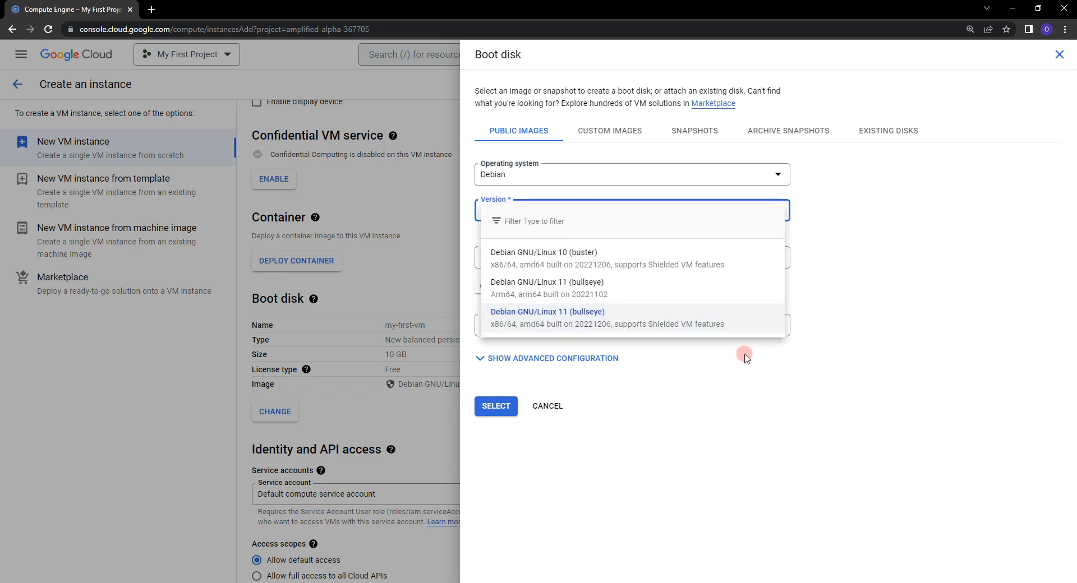
left_click(721, 330)
left_click(561, 259)
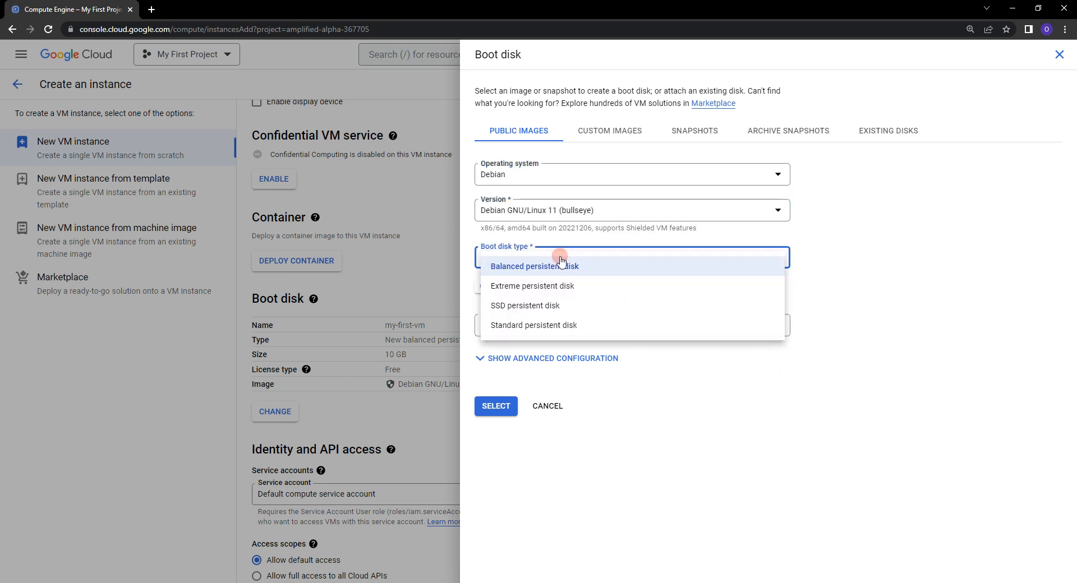
left_click(539, 288)
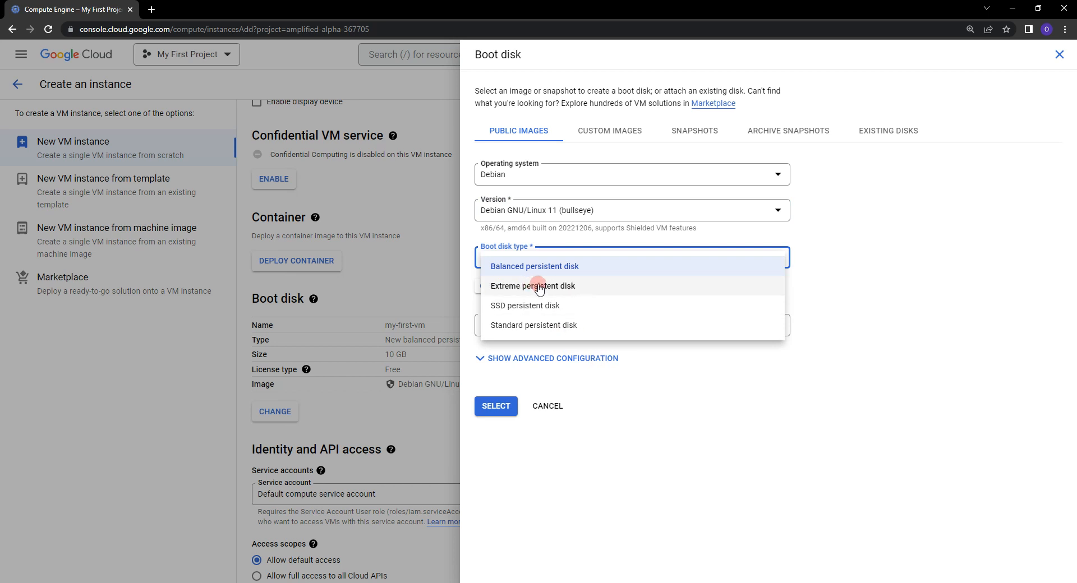
left_click(732, 381)
left_click(553, 322)
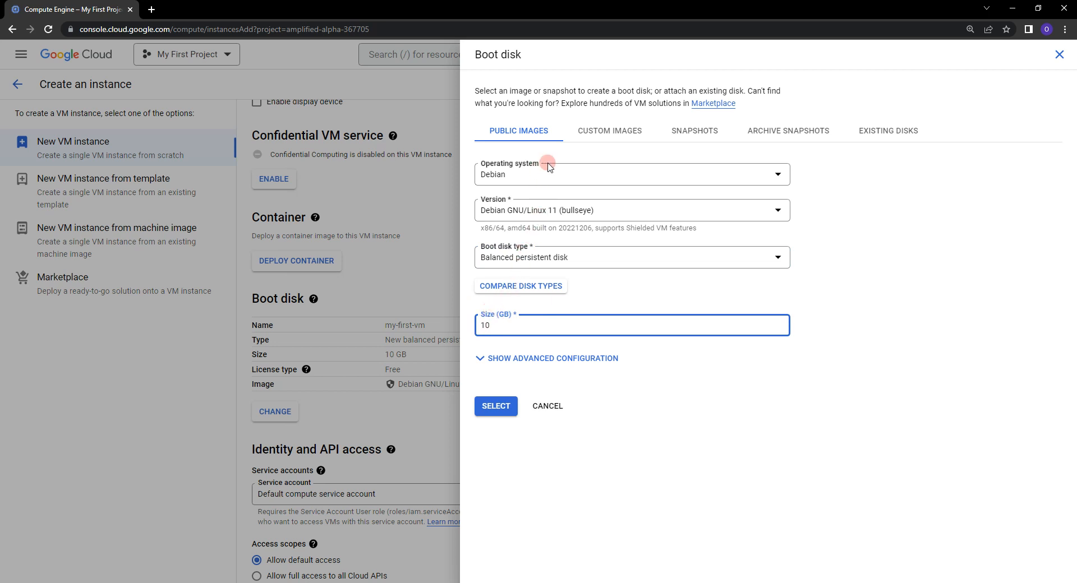
Check the custom image and snapshot sources for the boot disk, and close its settings without applying changes.
left_click(613, 133)
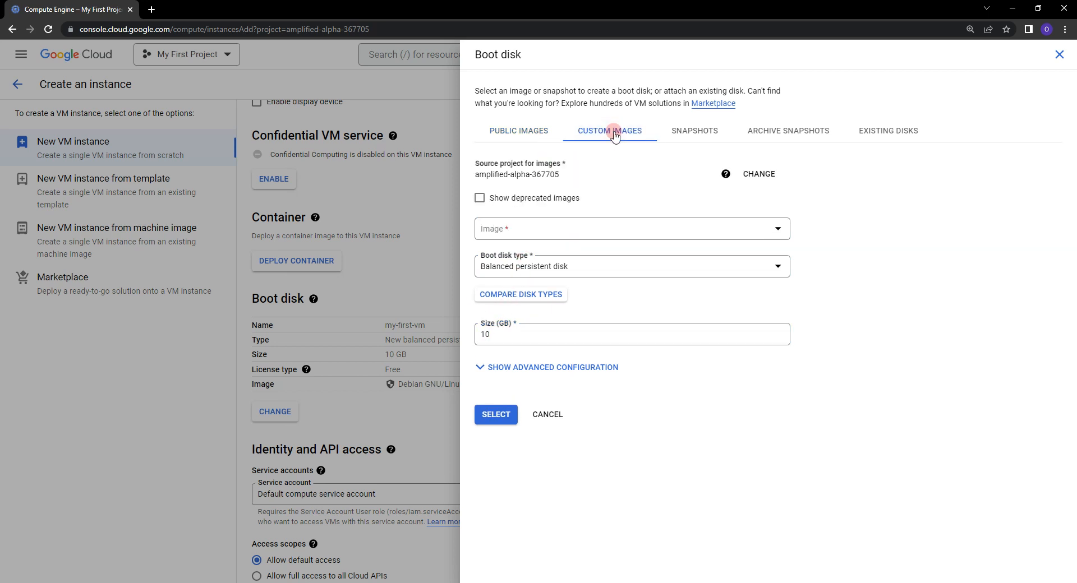
left_click(599, 228)
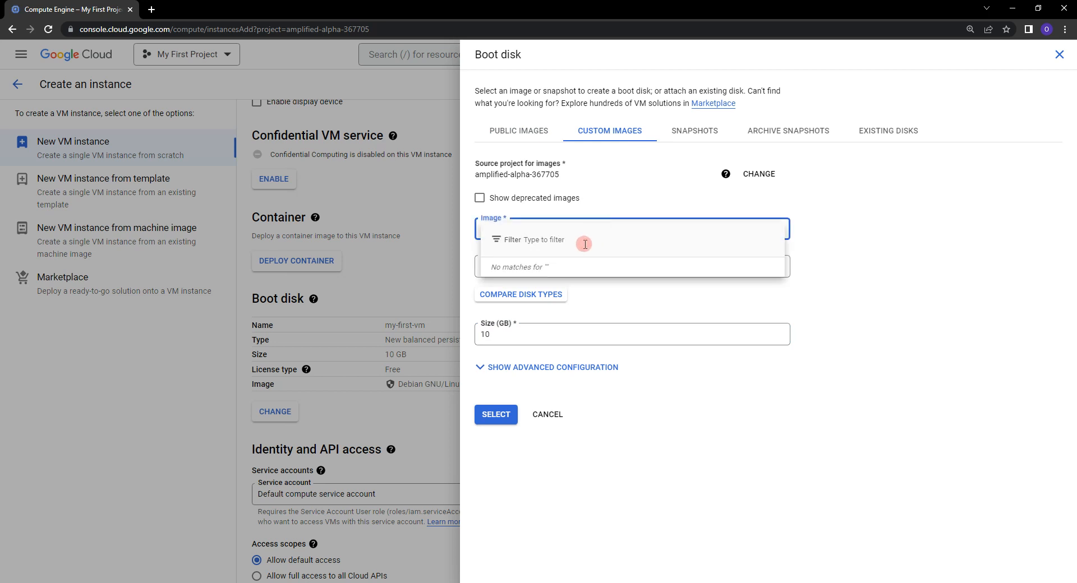
left_click(606, 286)
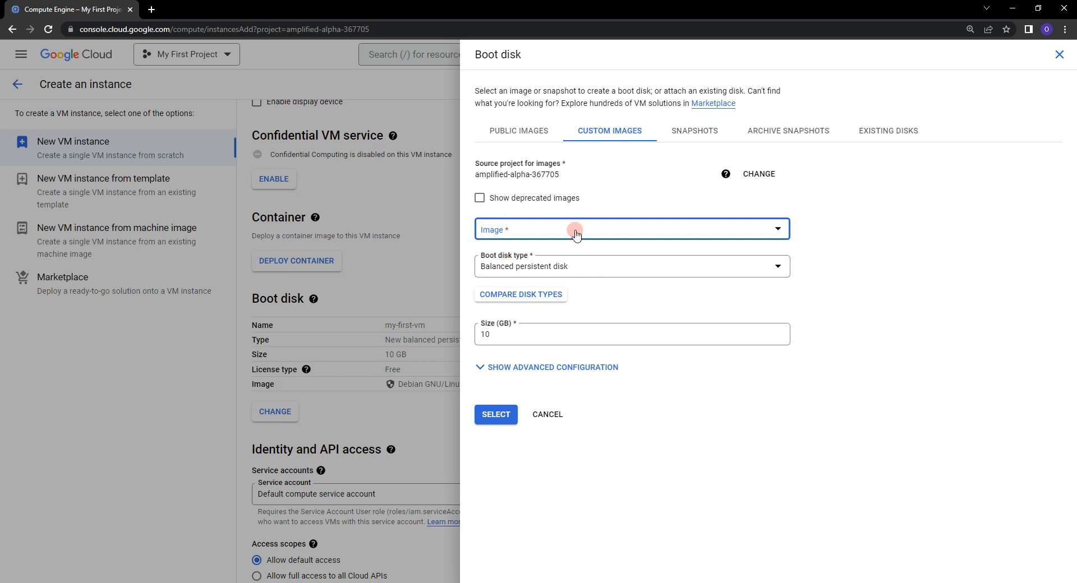
left_click(688, 136)
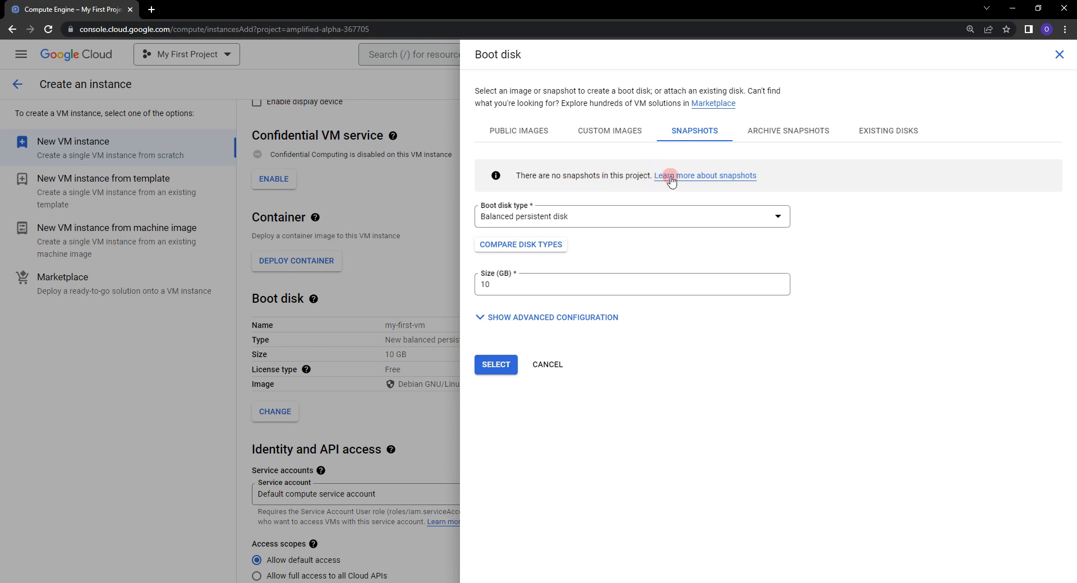
left_click(548, 365)
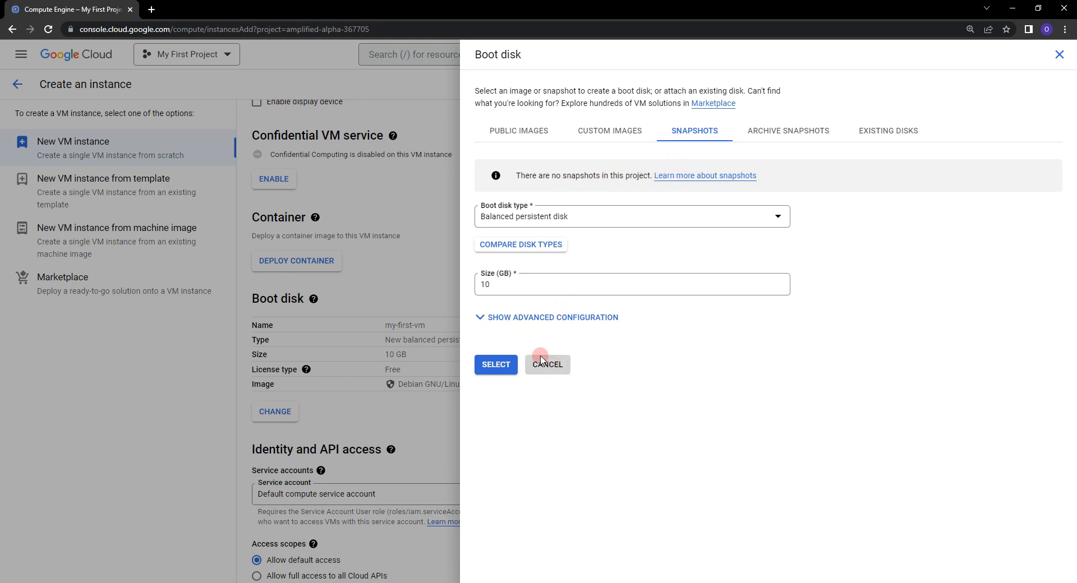
Review the service accounts available to the instance, keeping the Default compute service account.
scroll(448, 344, "down", 4)
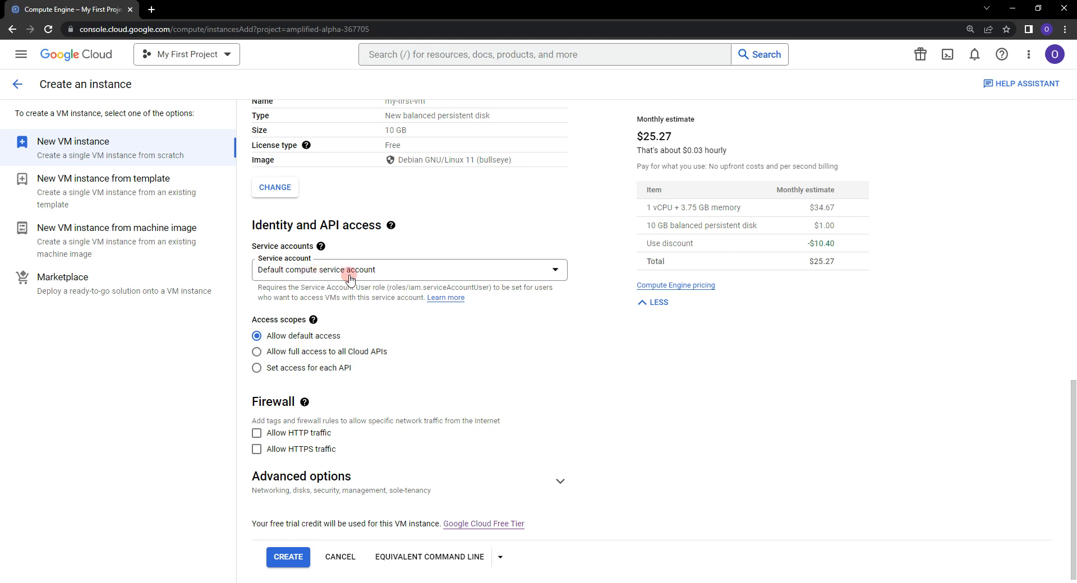
left_click(371, 274)
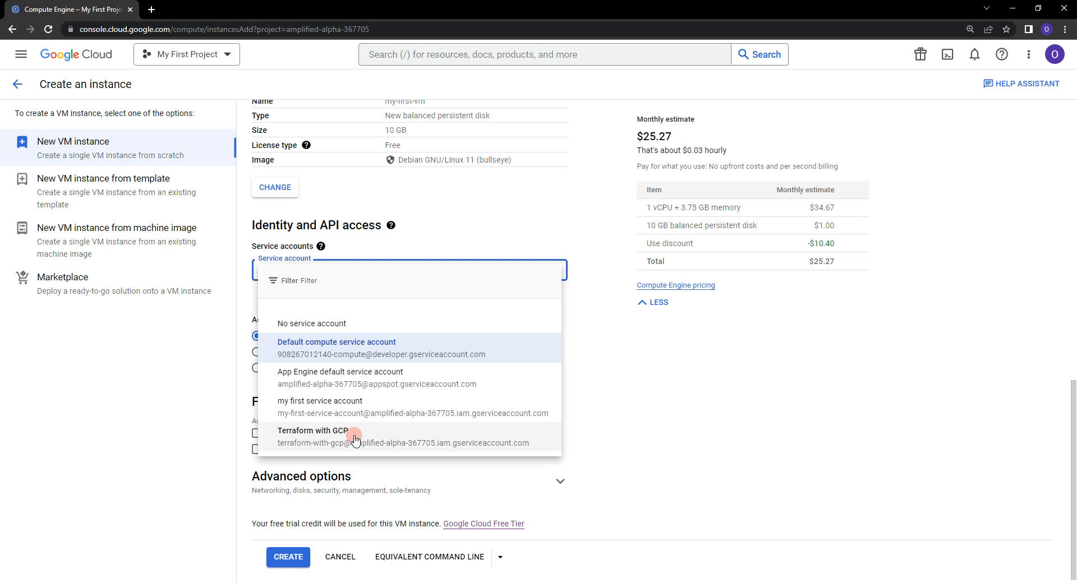
left_click(595, 403)
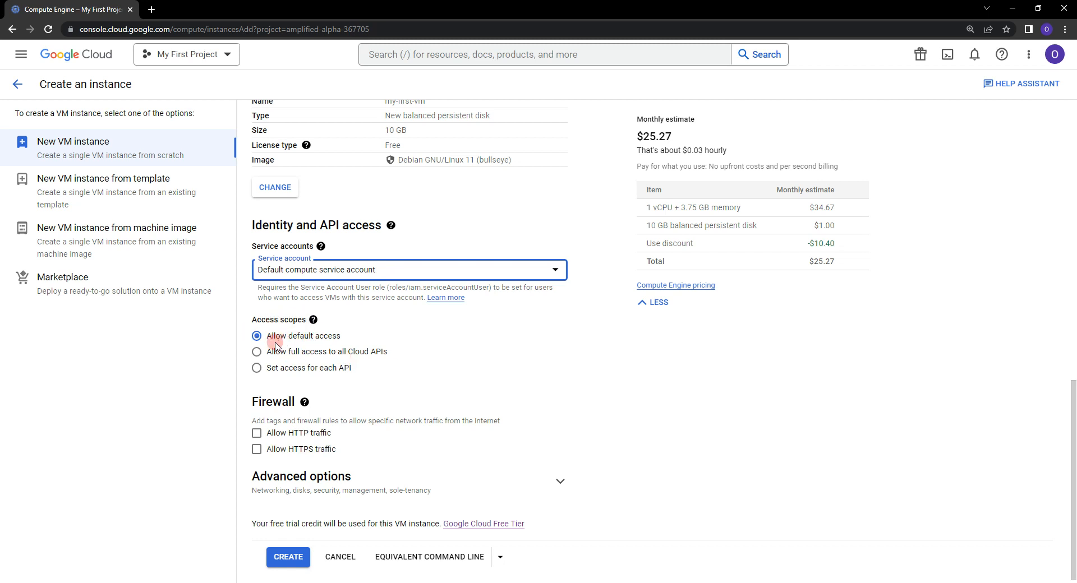
Allow HTTP traffic in the instance's firewall settings and expand the advanced options to review their sections.
left_click(258, 435)
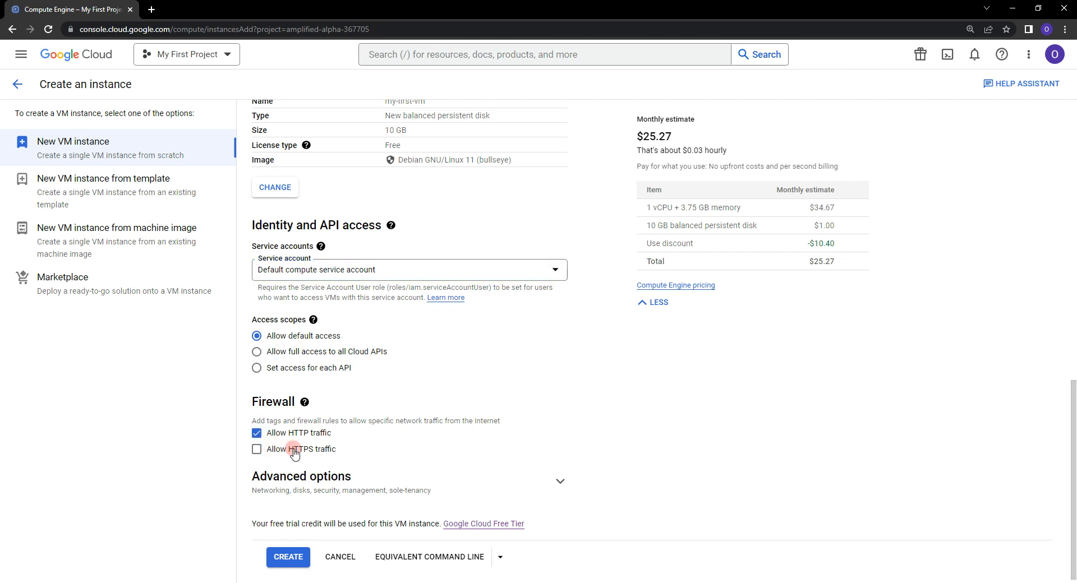
scroll(365, 458, "down", 1)
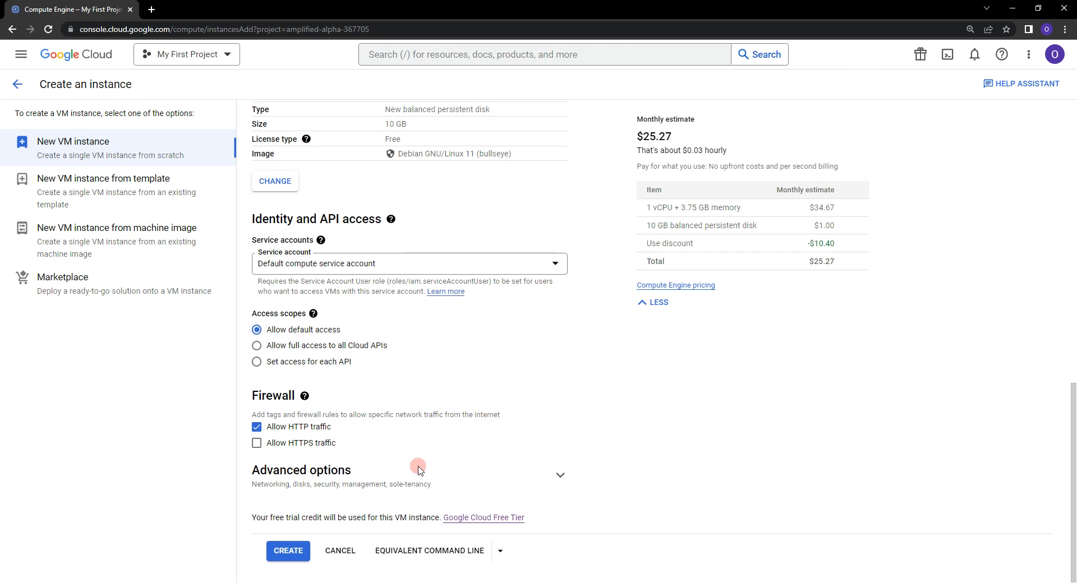
left_click(557, 475)
scroll(546, 427, "down", 3)
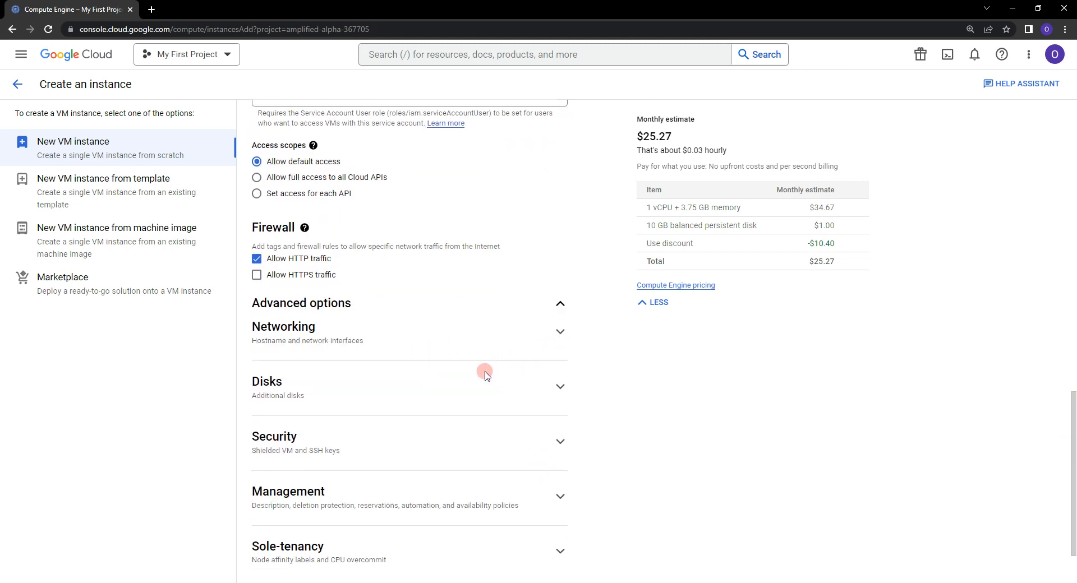
scroll(484, 370, "down", 1)
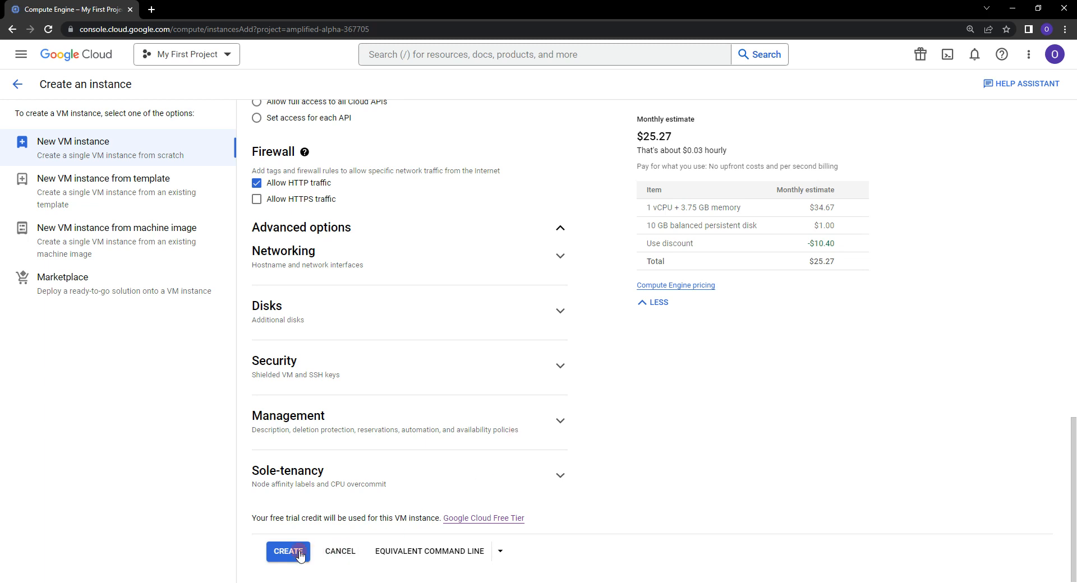
Review the instance settings, copy the equivalent gcloud command for creating the VM and close its dialog.
left_click_drag(632, 118, 726, 120)
left_click(726, 120)
scroll(296, 201, "up", 9)
scroll(400, 238, "down", 9)
left_click(450, 555)
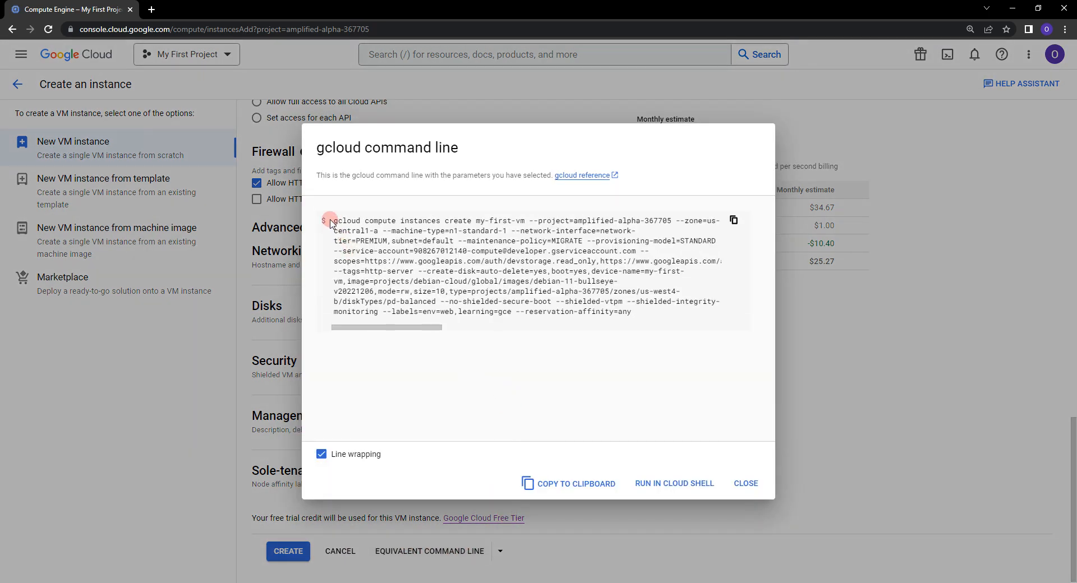
left_click_drag(330, 222, 645, 312)
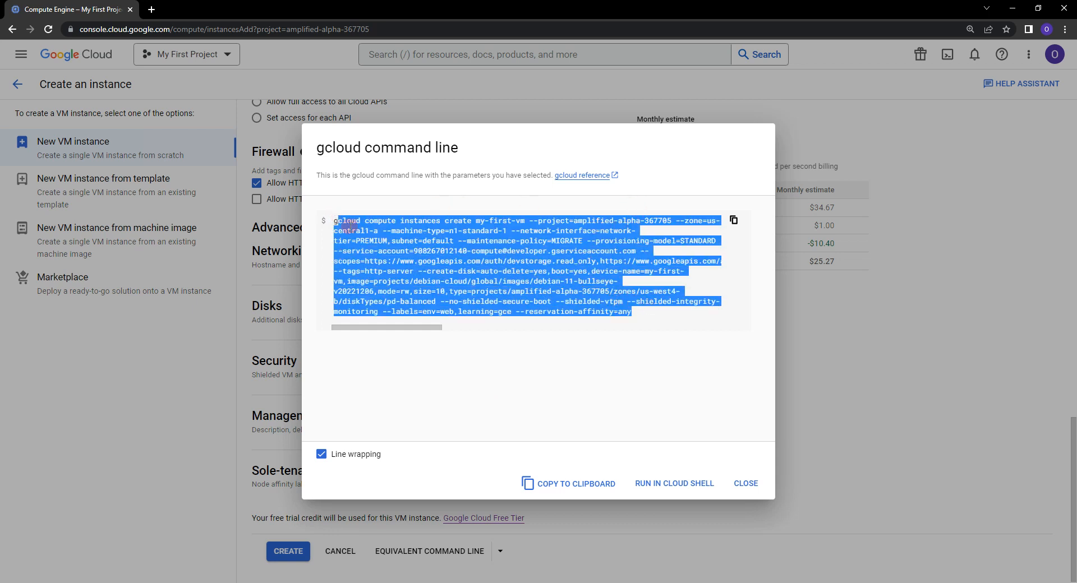
left_click(348, 226)
left_click(733, 220)
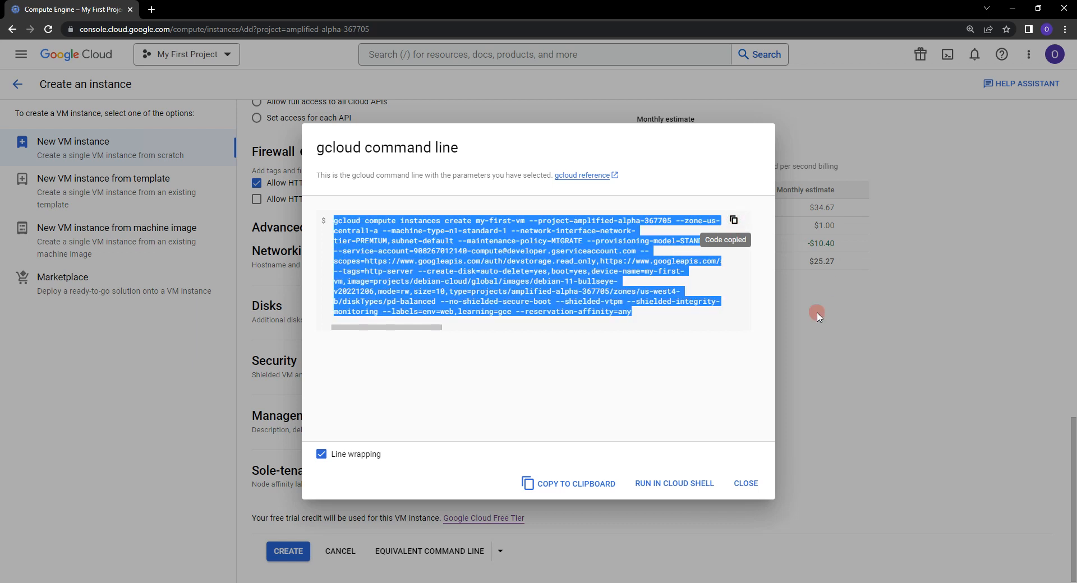
left_click(746, 485)
Open Cloud Shell and compare its active project with the ID of My First Project in the project picker.
left_click(945, 56)
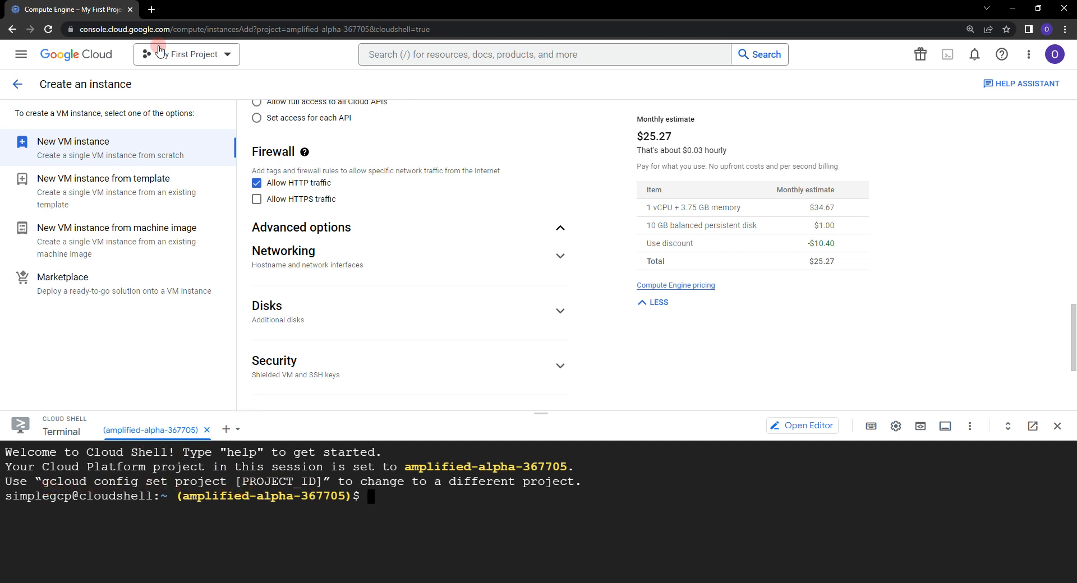
left_click(219, 56)
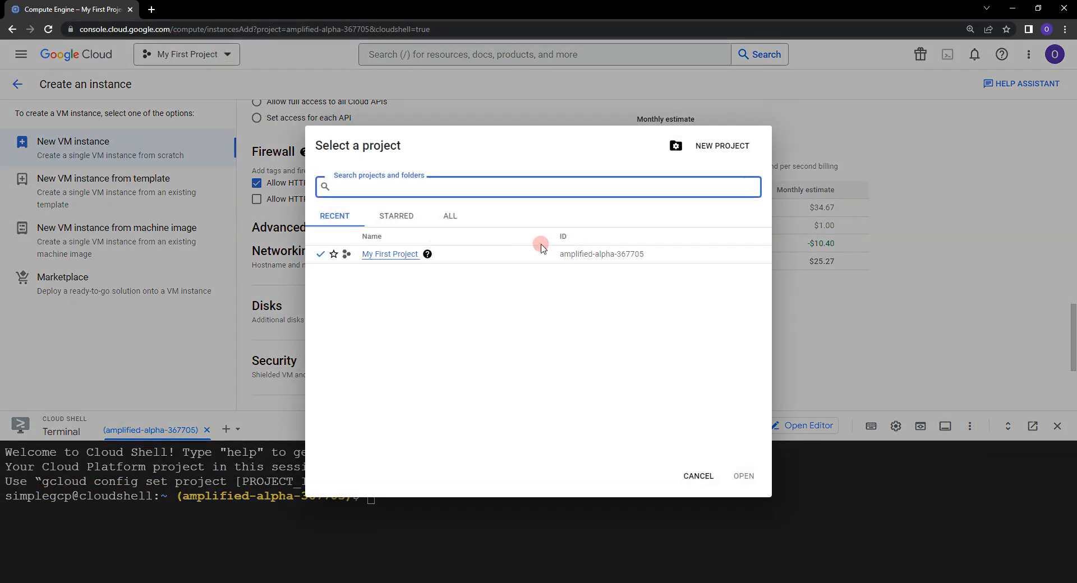
left_click_drag(560, 254, 781, 269)
left_click(813, 274)
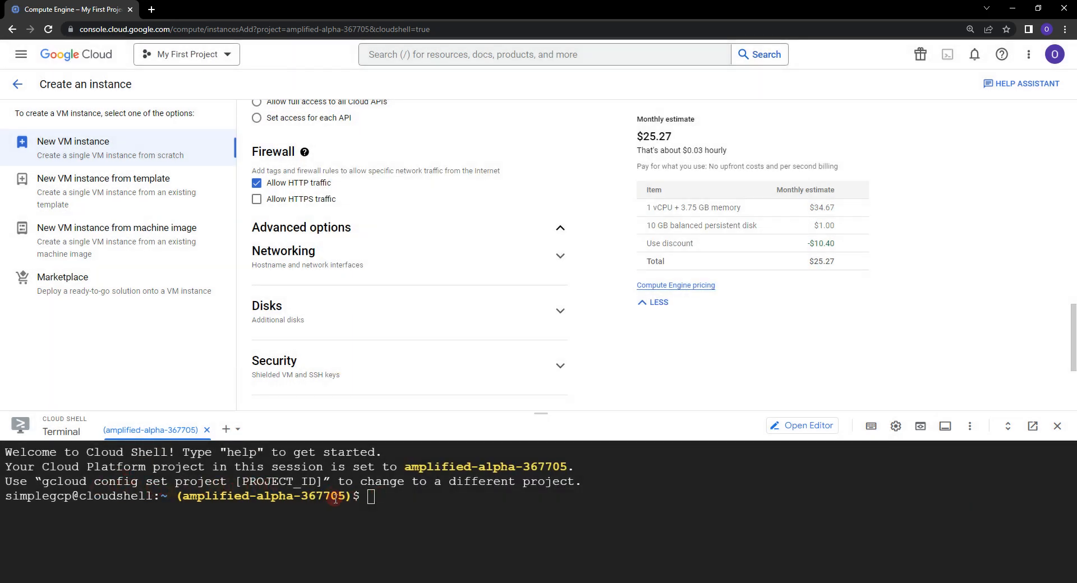
left_click_drag(183, 497, 355, 497)
left_click(369, 496)
key("ctrl+v")
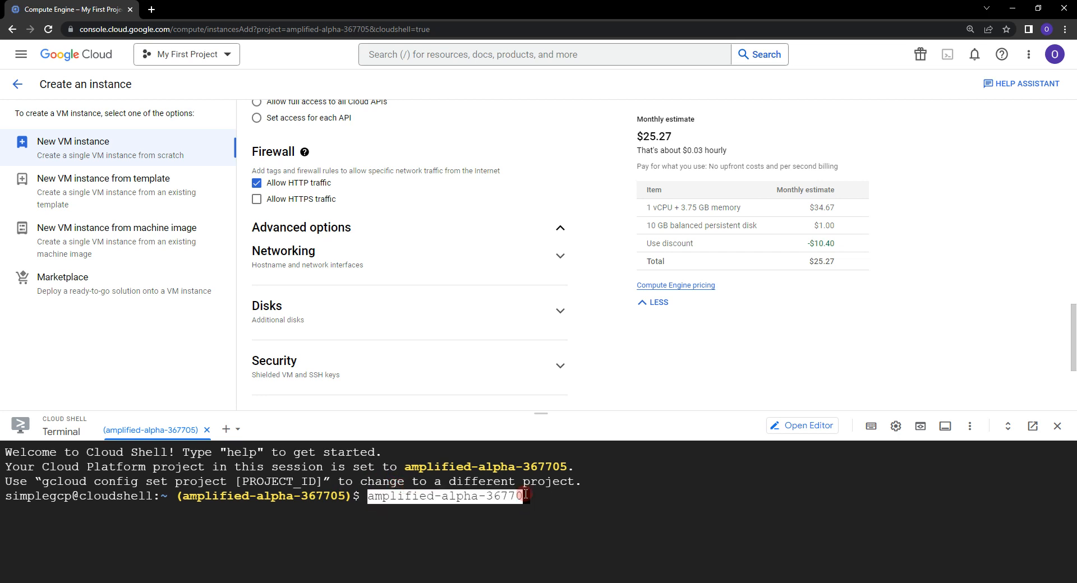
key("BackSpace")
key("BackSpace")
key("BackSpace")
key("BackSpace")
key("BackSpace")
key("BackSpace")
key("BackSpace")
key("BackSpace")
key("BackSpace")
key("BackSpace")
key("BackSpace")
key("BackSpace")
key("BackSpace")
key("BackSpace")
key("BackSpace")
key("BackSpace")
key("BackSpace")
key("BackSpace")
key("BackSpace")
key("BackSpace")
key("BackSpace")
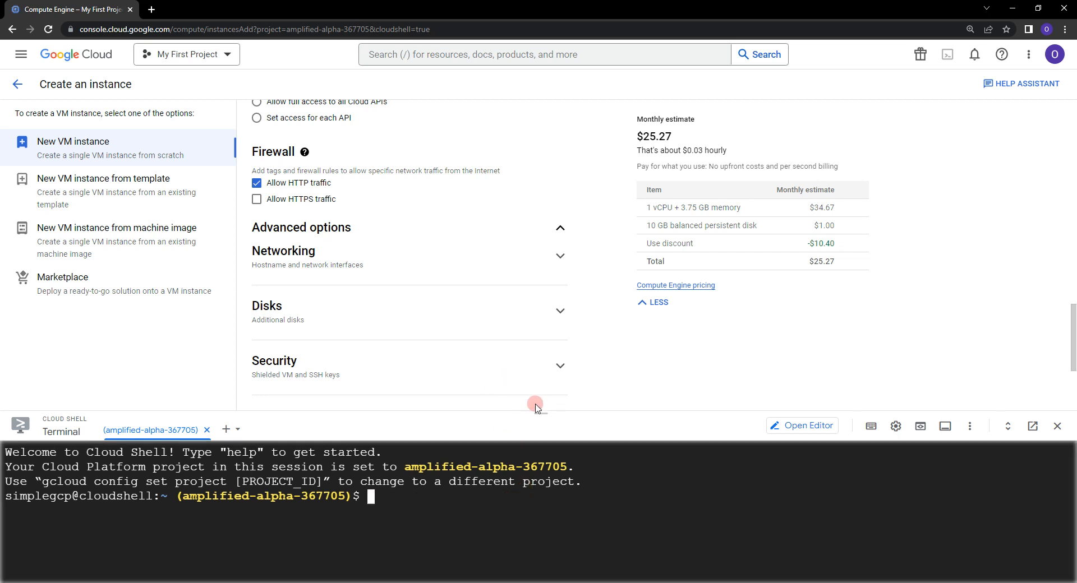
Copy the equivalent gcloud command again without running it, and close Cloud Shell.
scroll(501, 344, "down", 3)
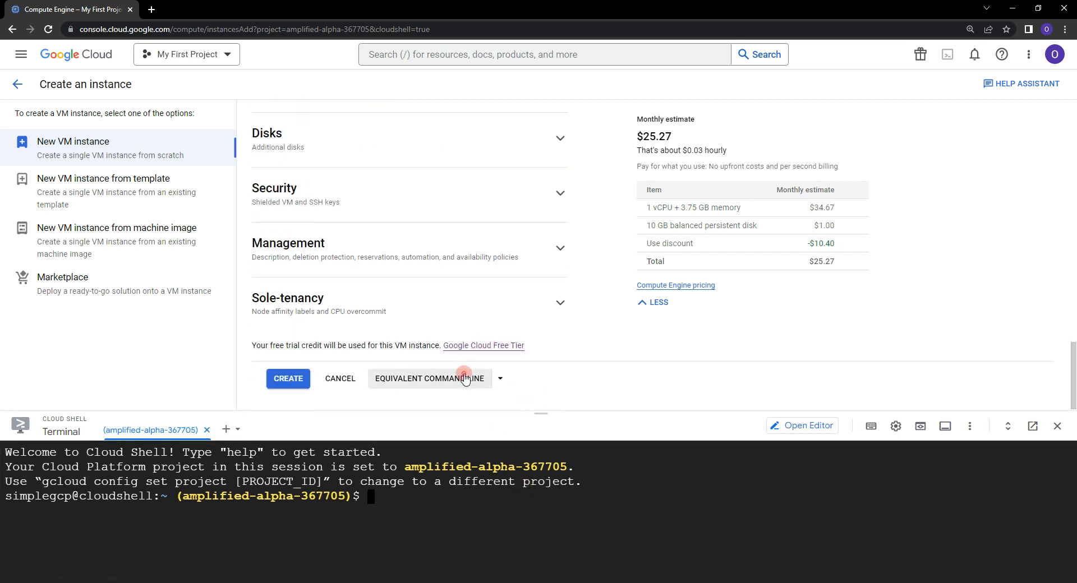
left_click(476, 377)
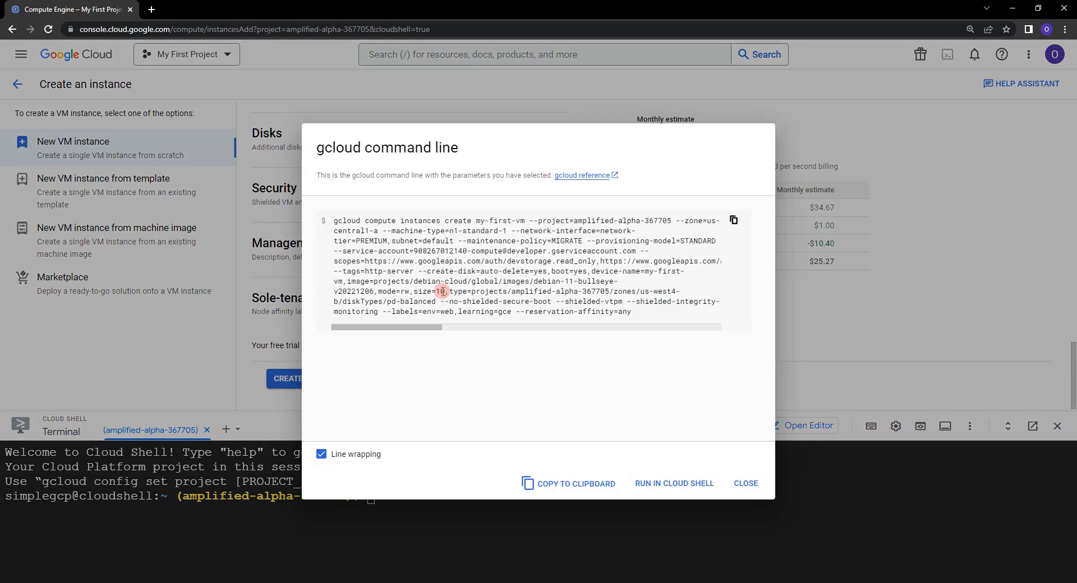
left_click(734, 220)
left_click(634, 472)
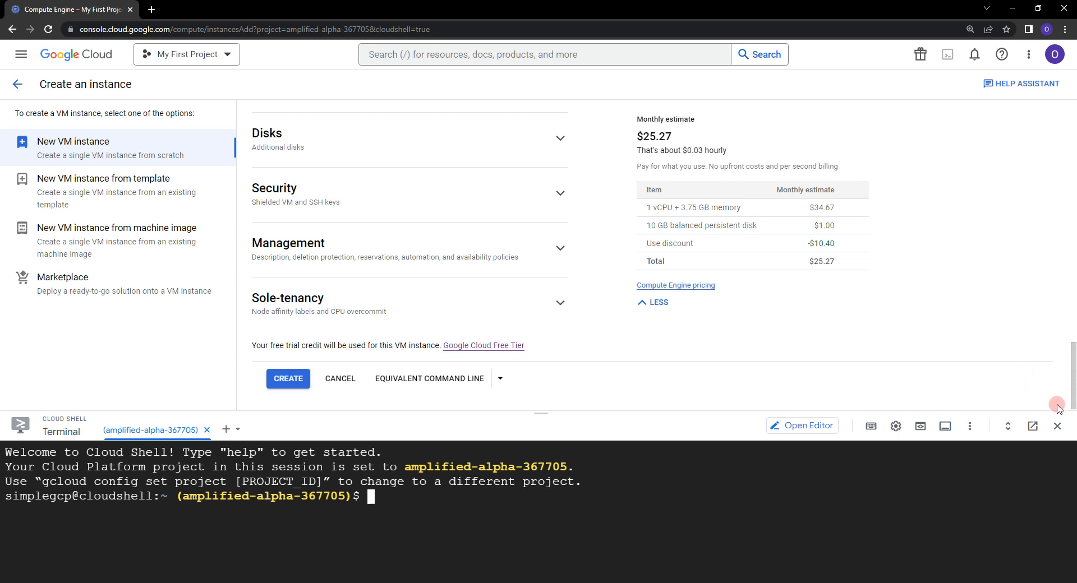
left_click(1057, 426)
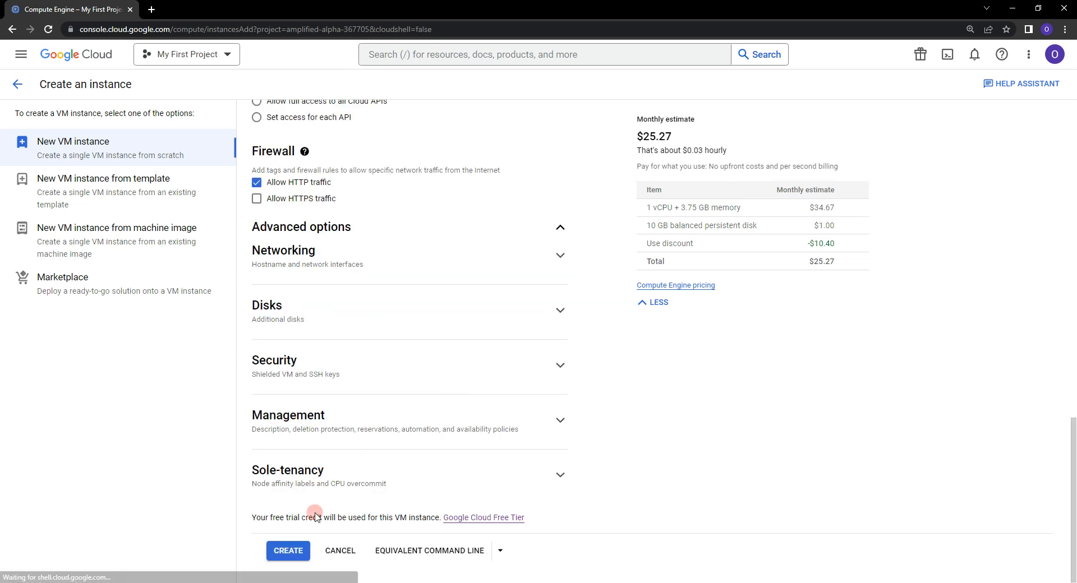
Create the VM instance from the completed form and refresh the VM instances list to check its status.
left_click(301, 553)
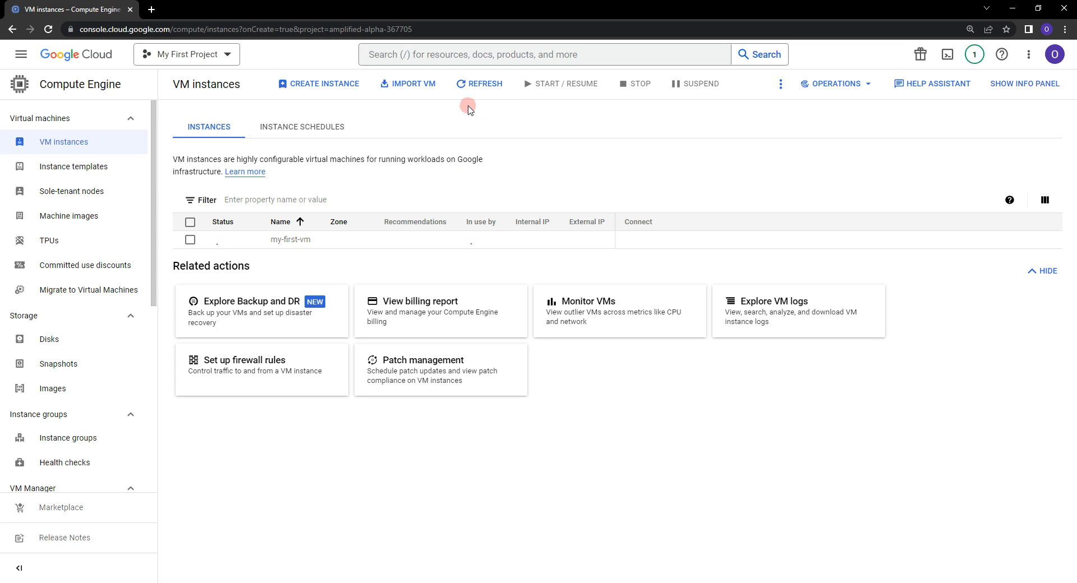
left_click(482, 85)
left_click(497, 90)
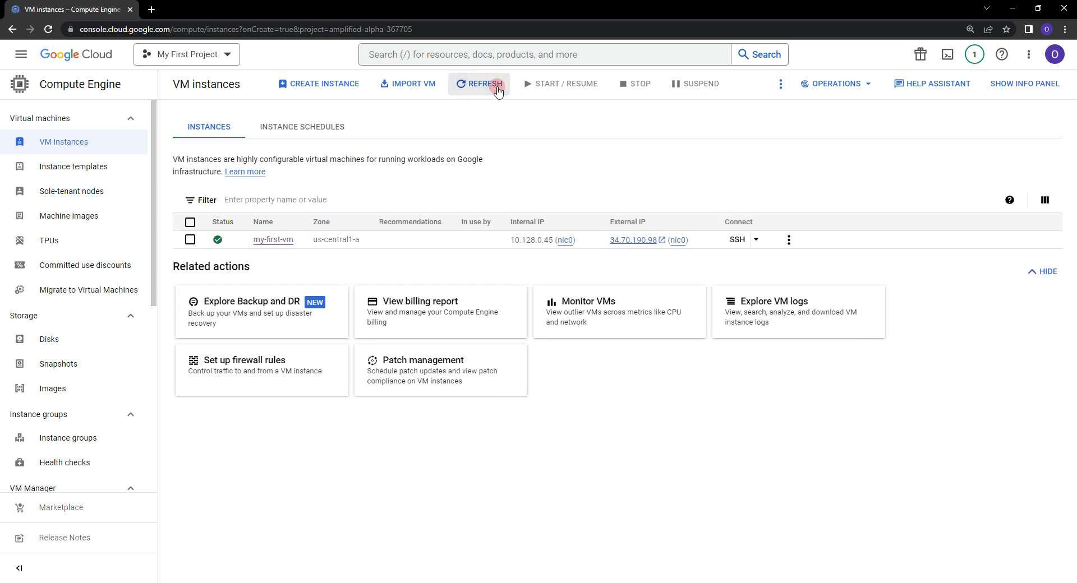
mouse_move(219, 245)
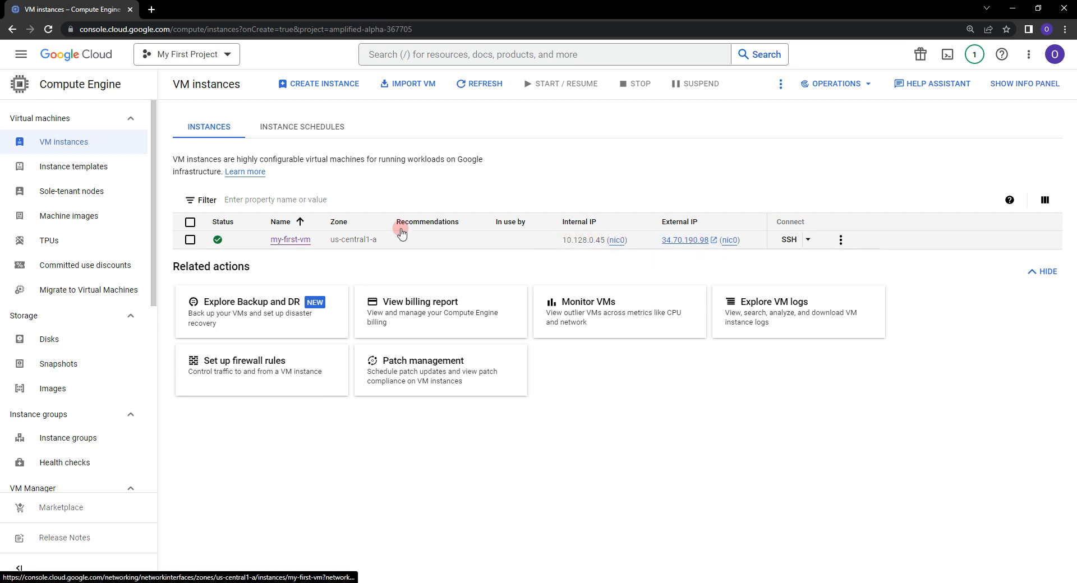
Examine my-first-vm's details, covering basic information, labels, machine configuration, networking, firewalls, boot disk, and security and access.
left_click(293, 241)
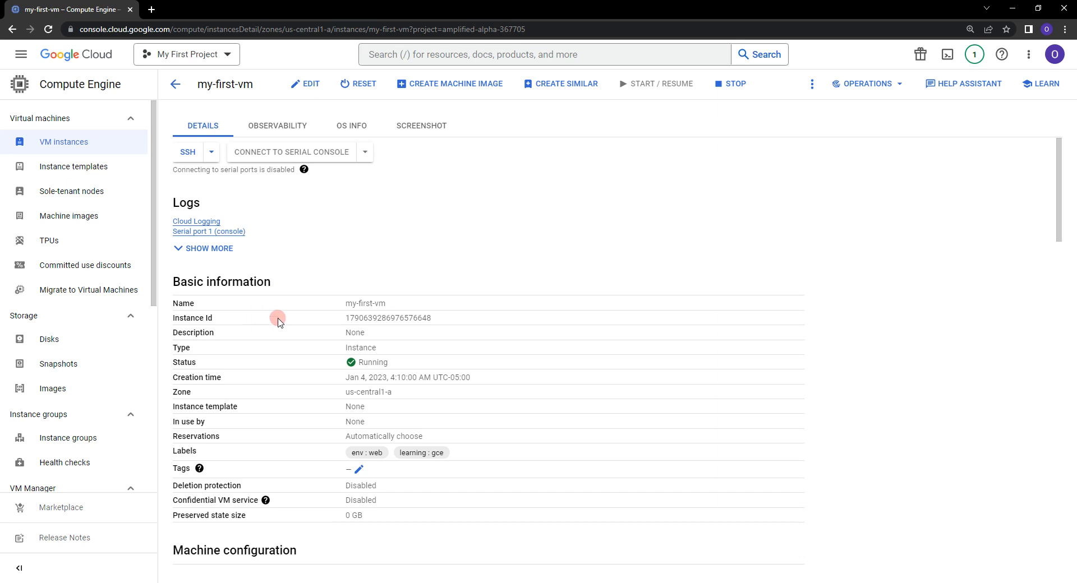
scroll(257, 326, "down", 1)
scroll(242, 342, "down", 1)
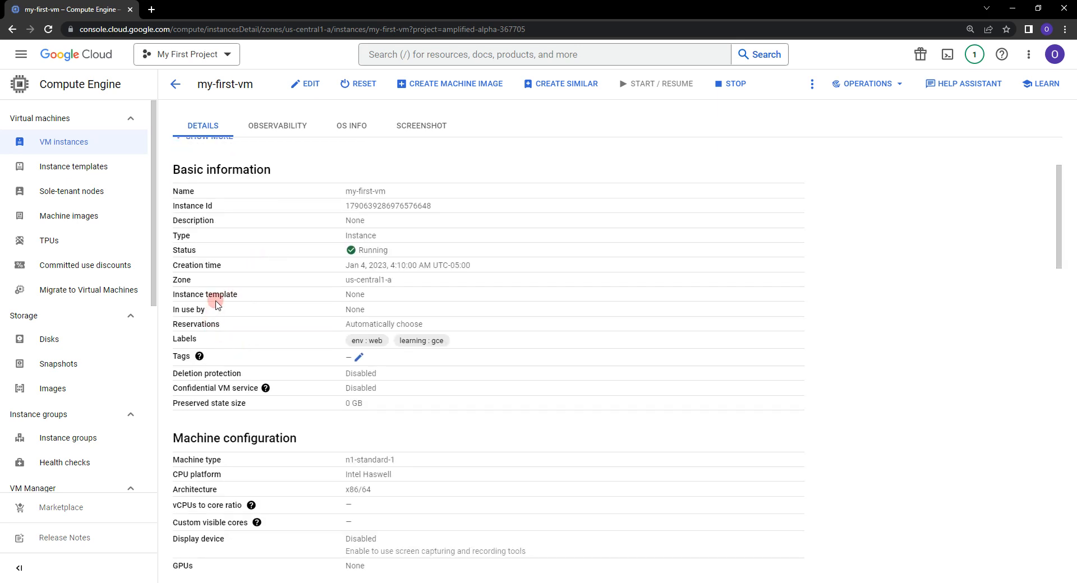
left_click_drag(246, 283, 132, 289)
left_click(263, 293)
left_click_drag(200, 340, 163, 341)
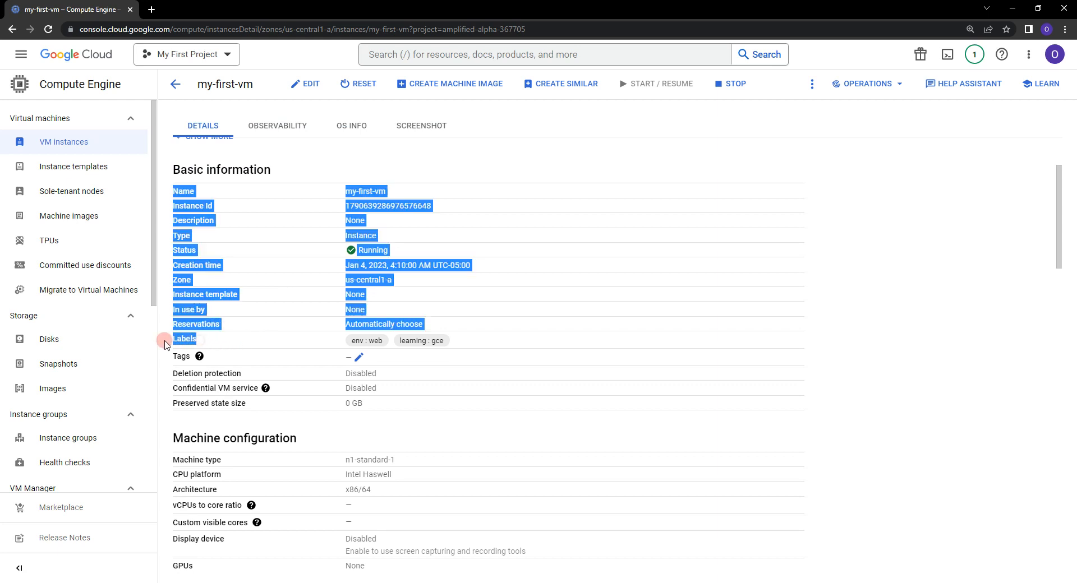
left_click(232, 344)
scroll(266, 352, "down", 1)
scroll(230, 344, "down", 1)
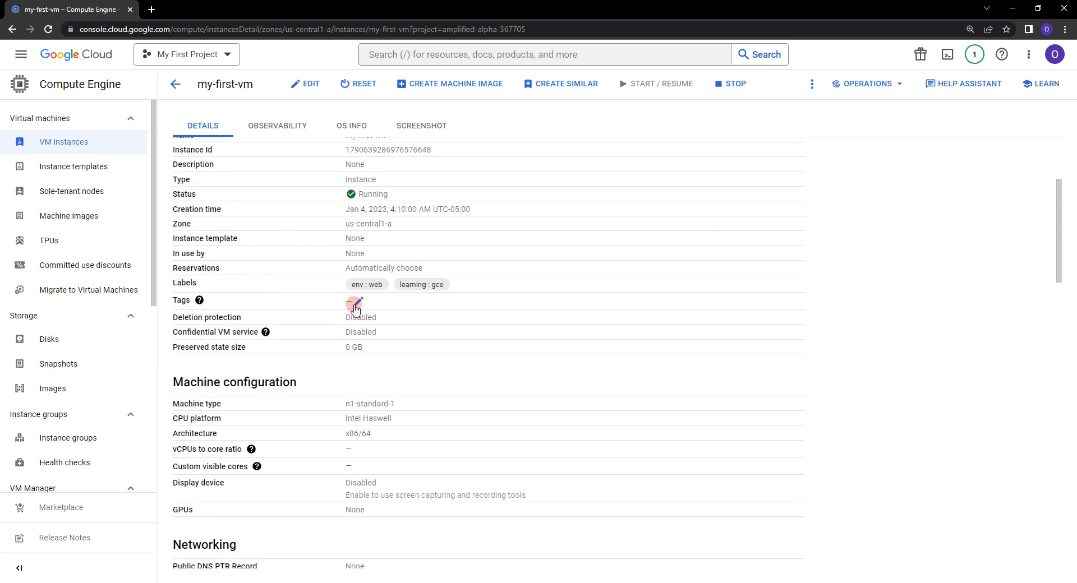
left_click(244, 415)
scroll(252, 418, "down", 6)
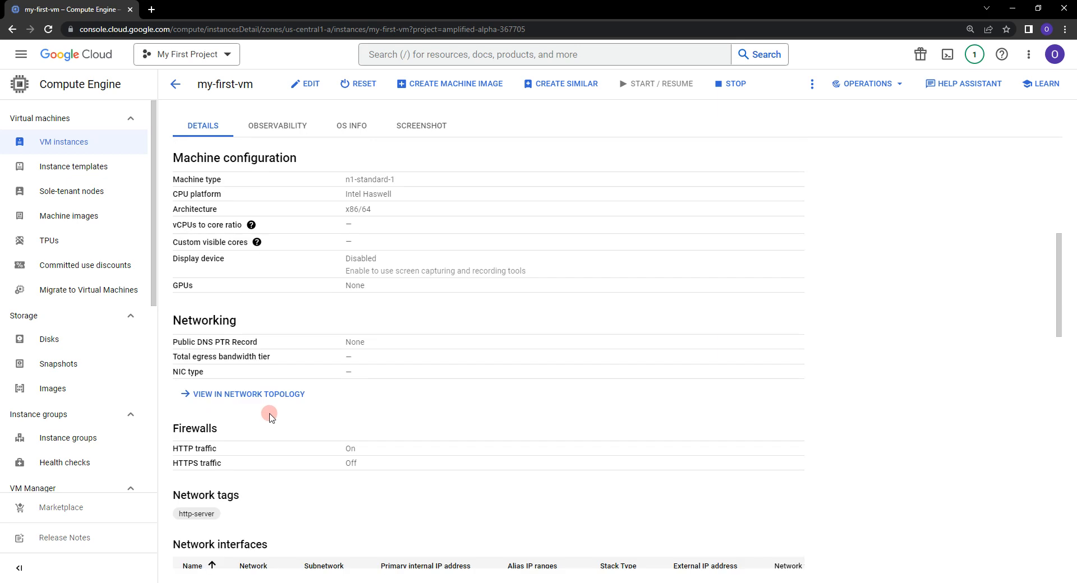
scroll(252, 345, "down", 5)
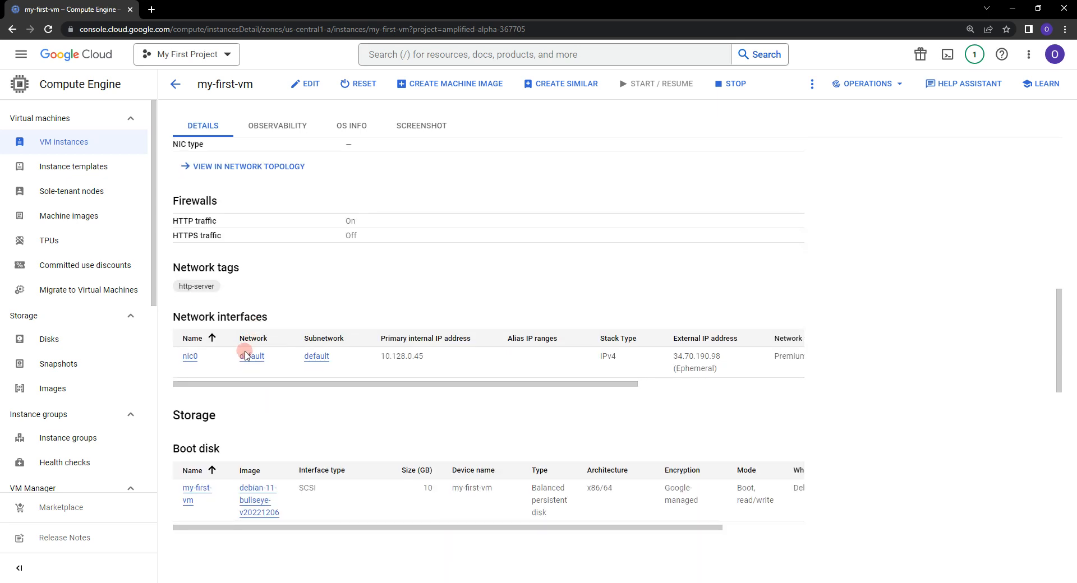
scroll(252, 345, "down", 6)
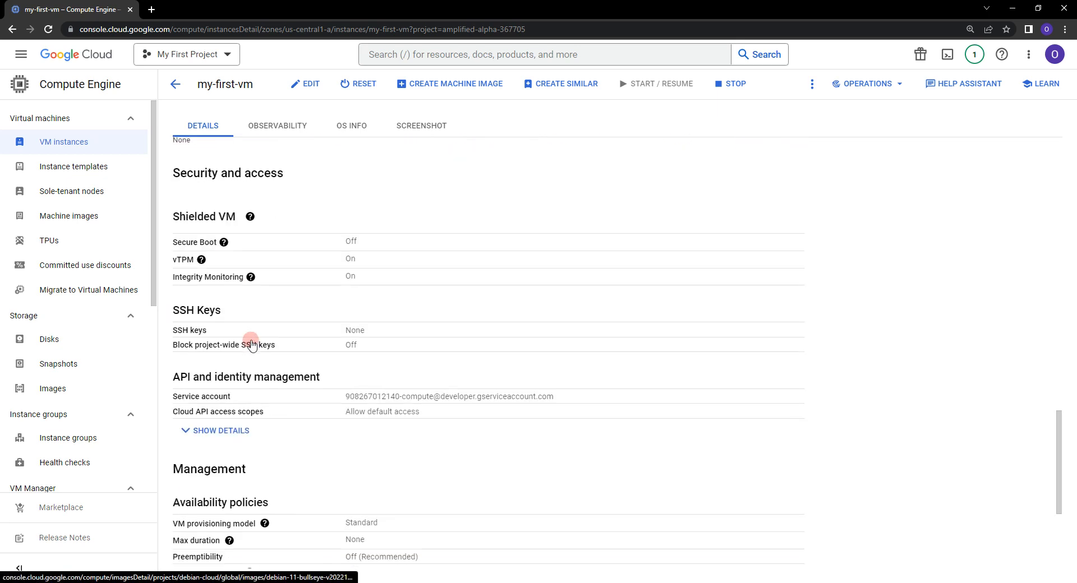
scroll(335, 340, "up", 20)
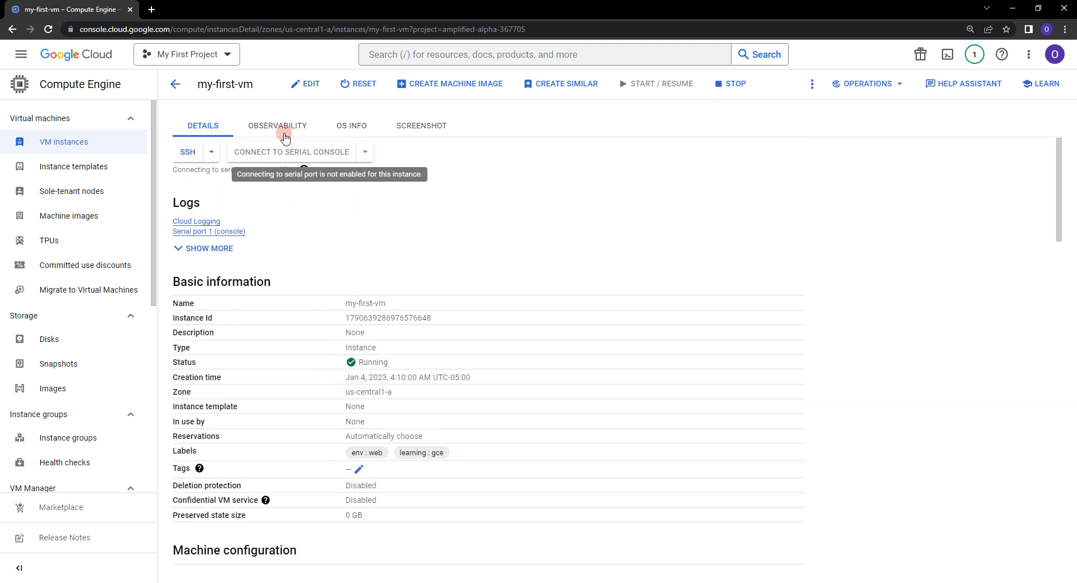
Look through my-first-vm's observability metrics and OS information, and return to its details.
left_click(310, 130)
left_click(352, 132)
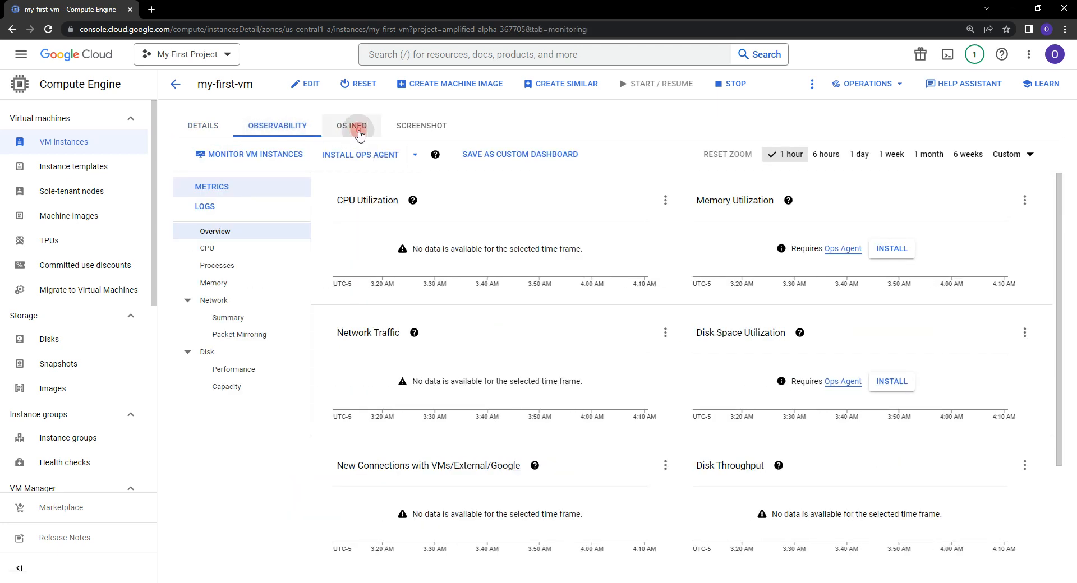
left_click(394, 133)
left_click(202, 126)
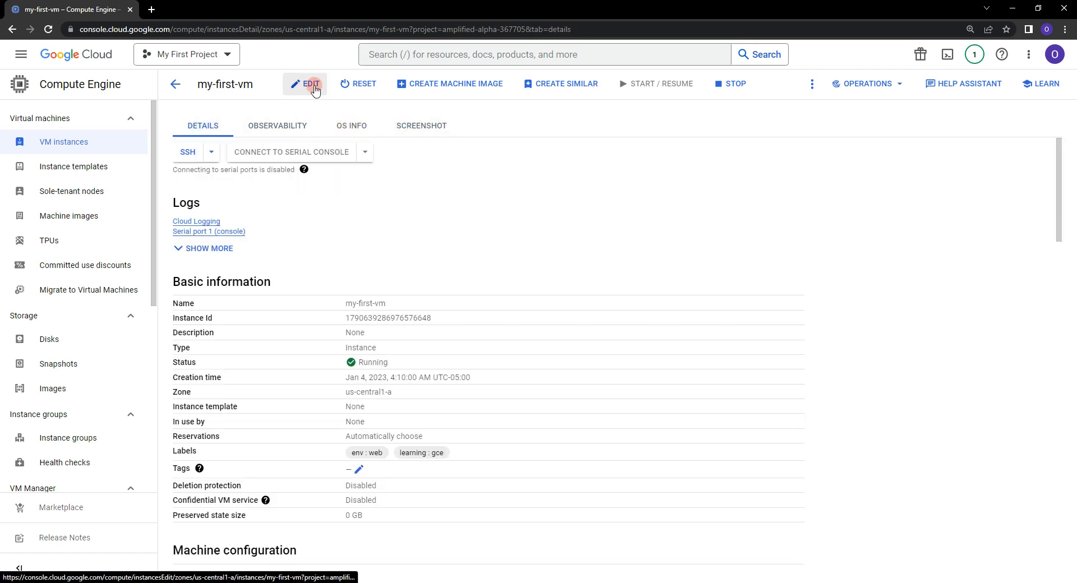
Examine which settings of my-first-vm can be edited, including labels, tags, firewalls and network tags, and leave without saving.
left_click(312, 85)
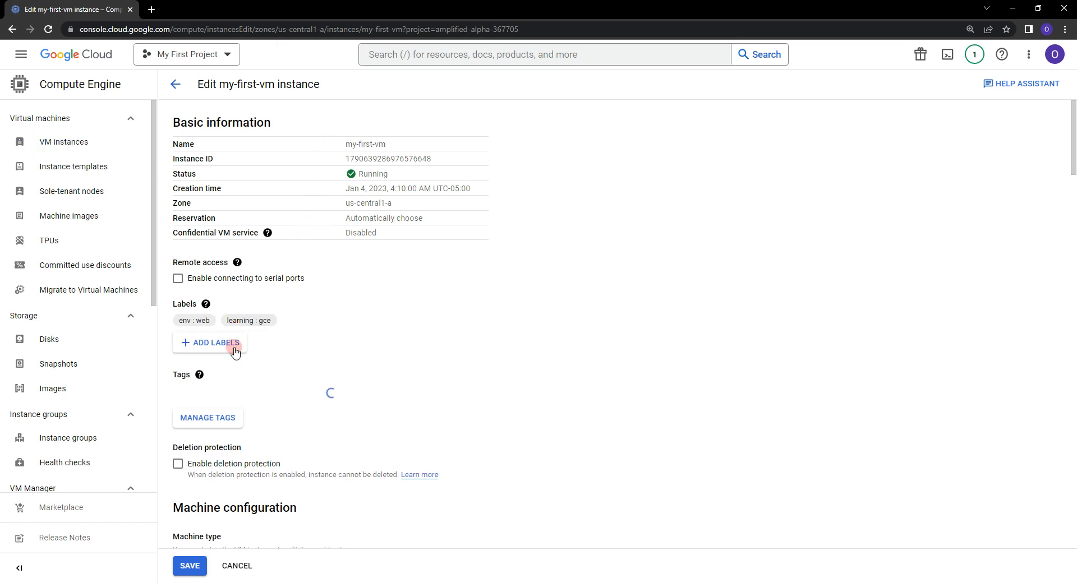
scroll(230, 330, "down", 1)
left_click(222, 296)
scroll(221, 311, "down", 2)
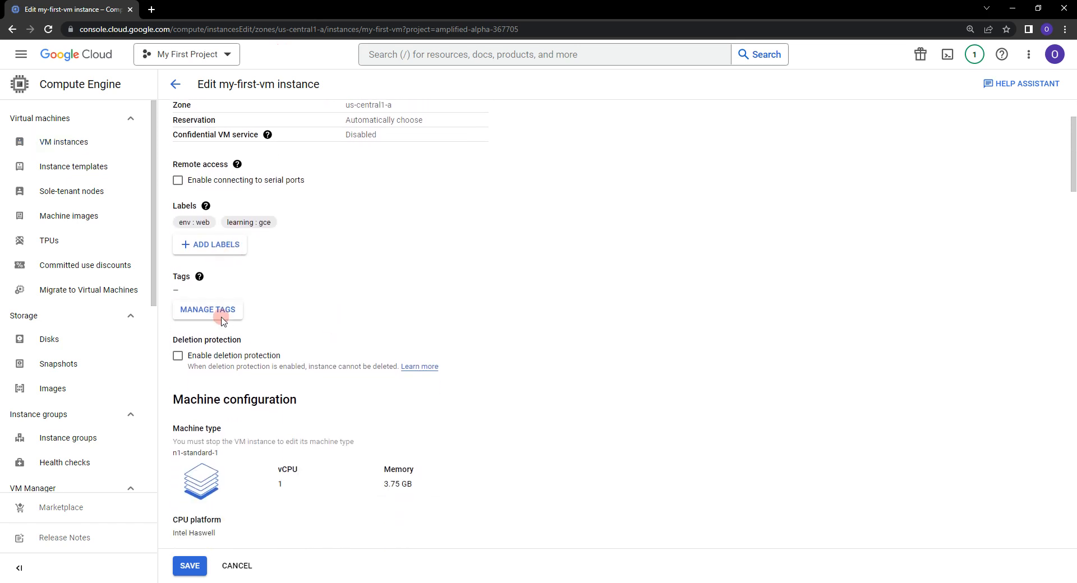
scroll(244, 361, "down", 8)
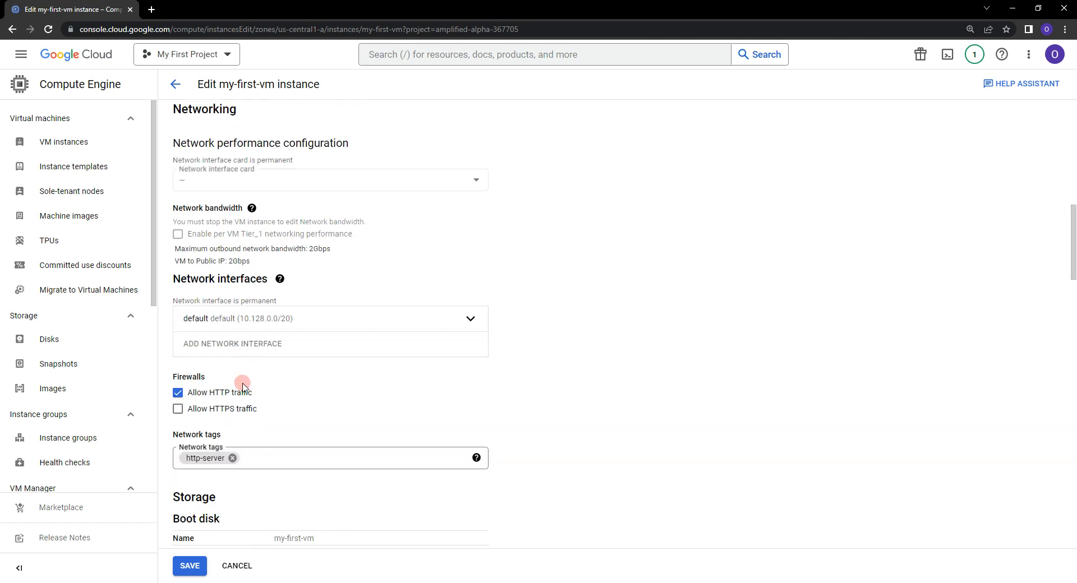
scroll(243, 387, "down", 1)
scroll(241, 356, "down", 2)
scroll(269, 376, "down", 5)
scroll(242, 287, "up", 2)
scroll(242, 286, "up", 17)
left_click(243, 558)
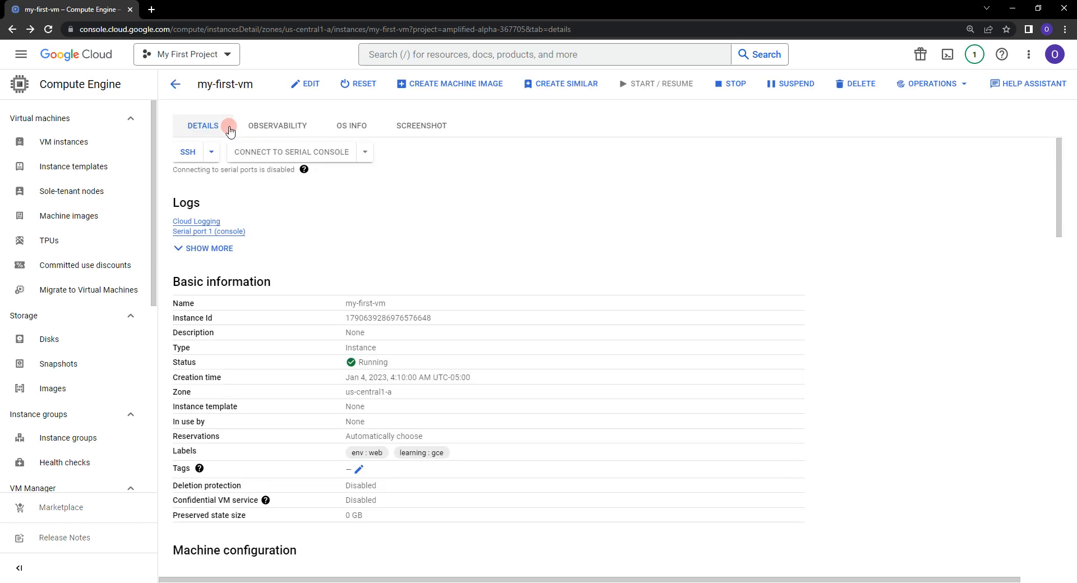
Return to the VM instances list, connect to my-first-vm over SSH in the browser and maximize the terminal window.
left_click(177, 87)
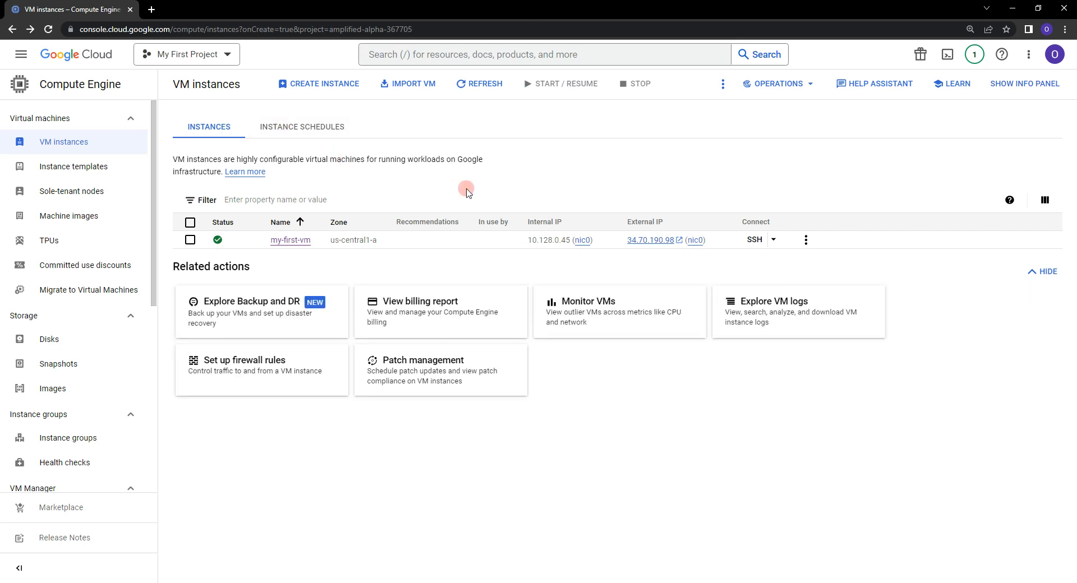
left_click(755, 241)
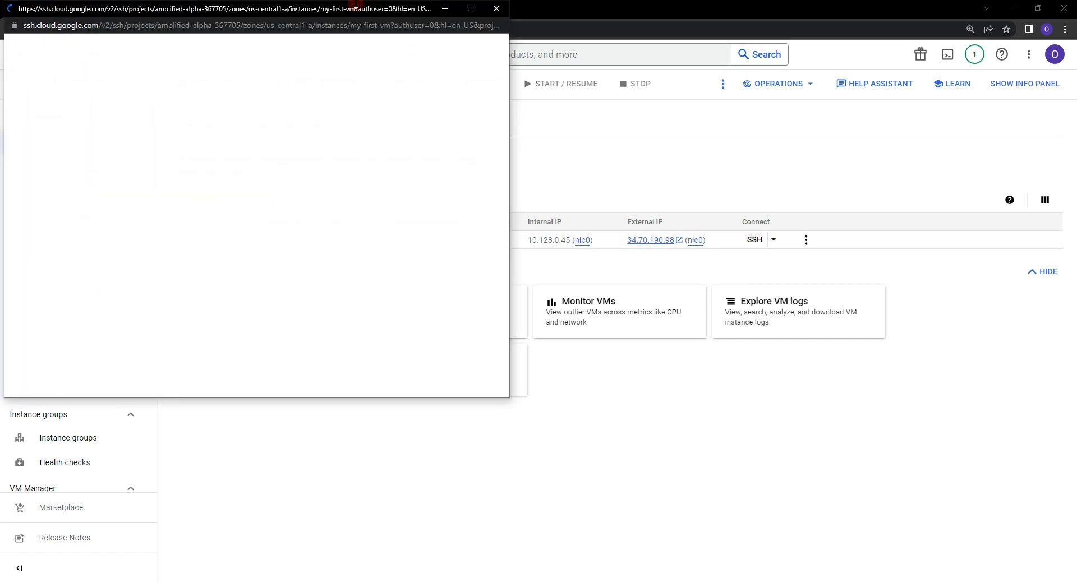
left_click_drag(368, 12, 617, 106)
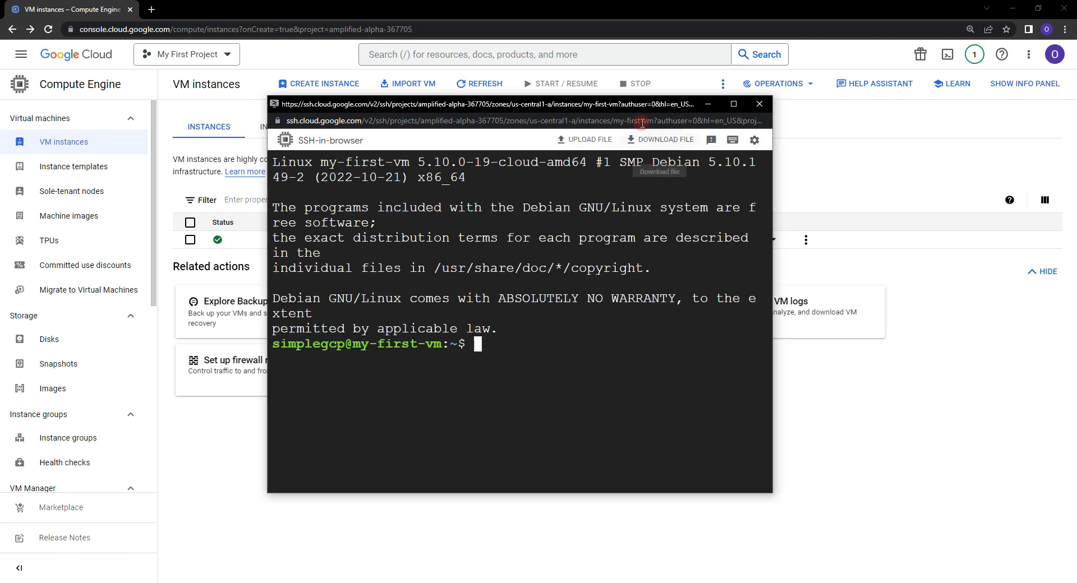
left_click(734, 104)
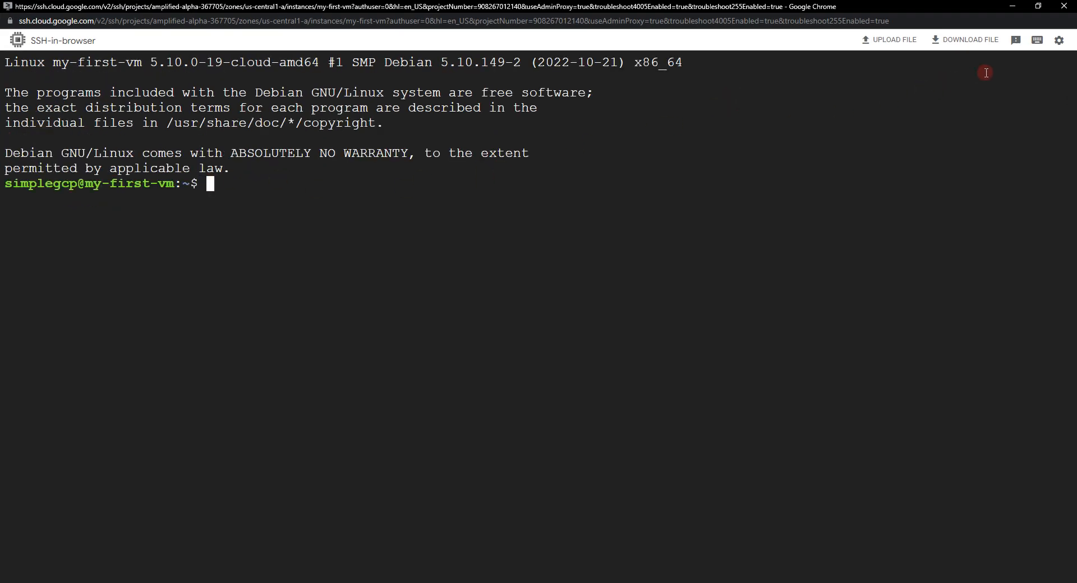
Set the SSH terminal's font size to Large.
left_click(1060, 42)
mouse_move(1005, 106)
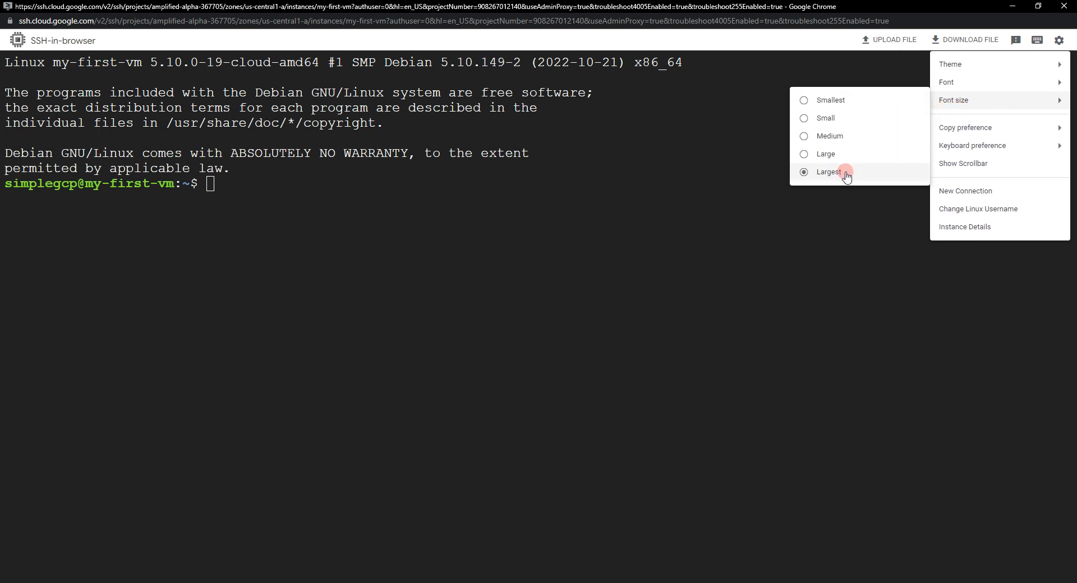
left_click(834, 156)
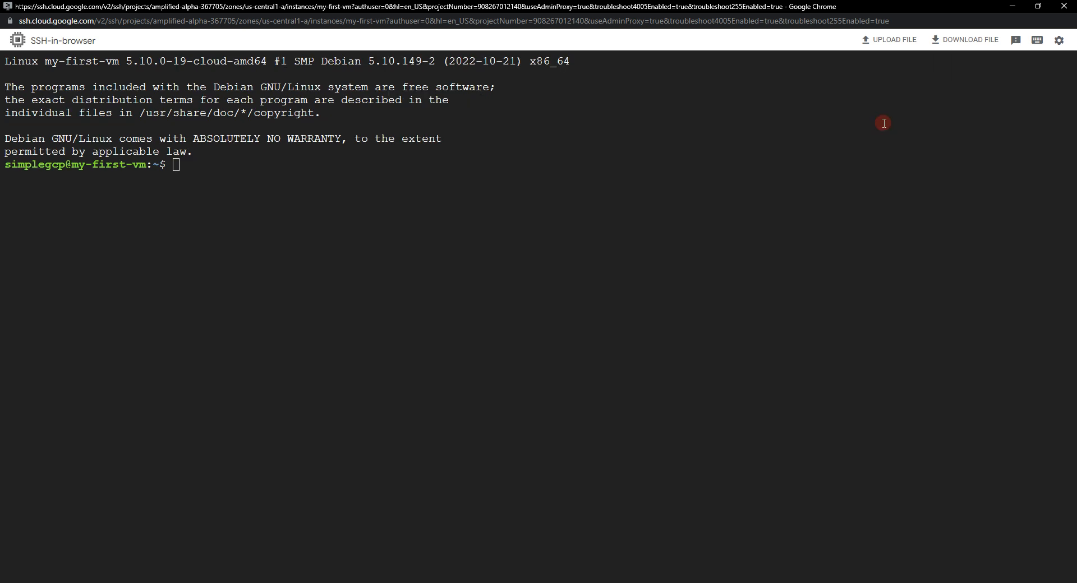
Set the SSH terminal's font size to Largest.
left_click(1059, 40)
mouse_move(954, 100)
left_click(682, 162)
left_click(1059, 40)
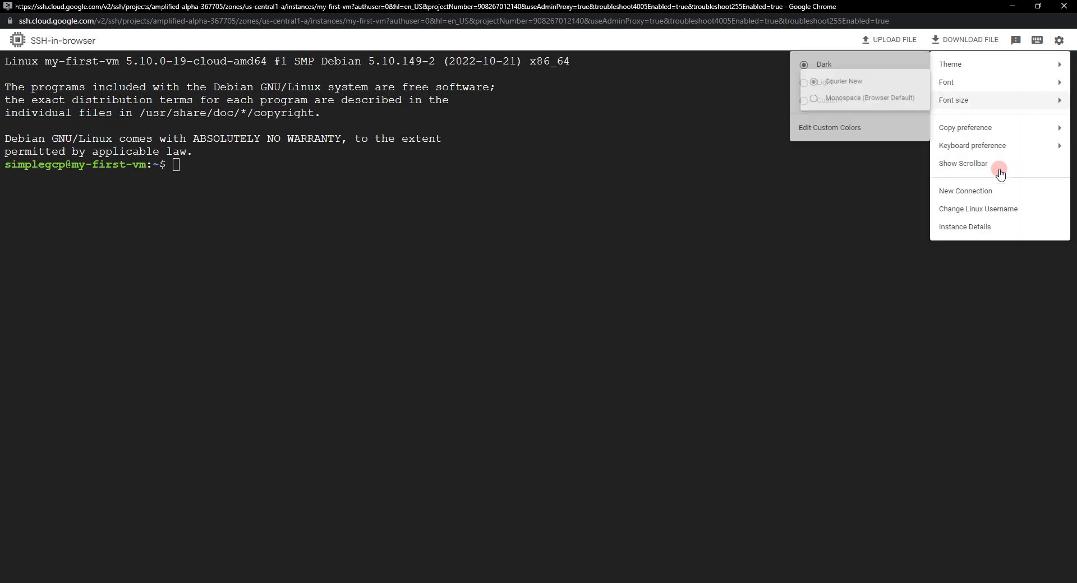
mouse_move(965, 126)
mouse_move(975, 100)
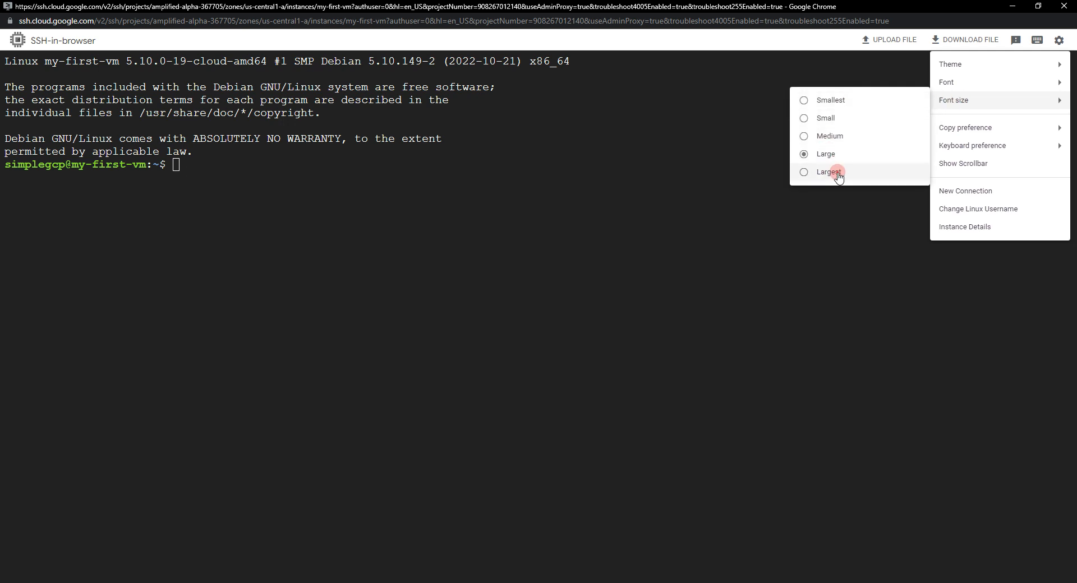
left_click(834, 163)
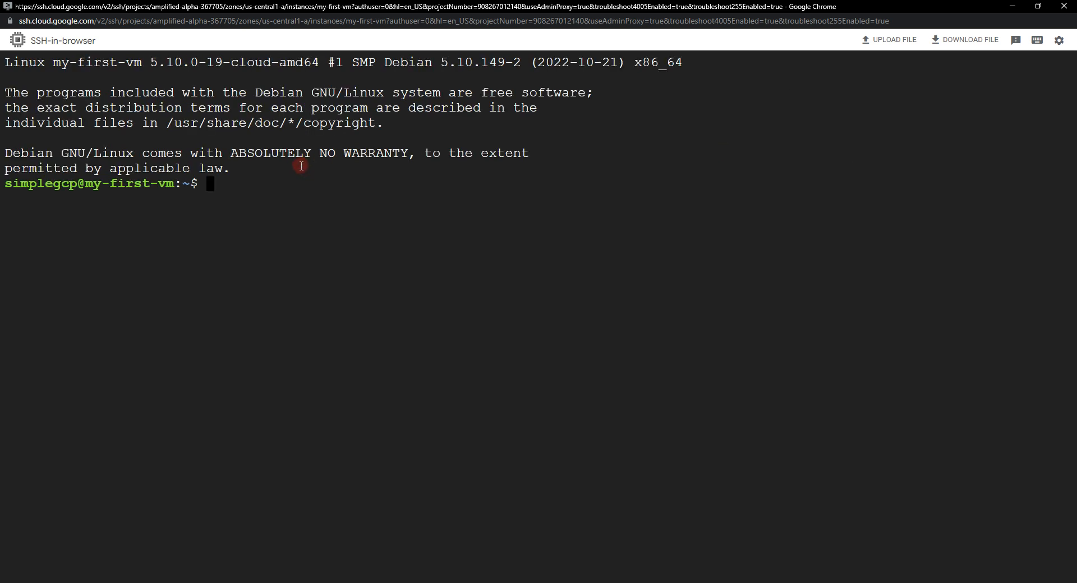
Run whoami, pwd and ls in the SSH terminal to check the current user, working directory and its files.
type("who")
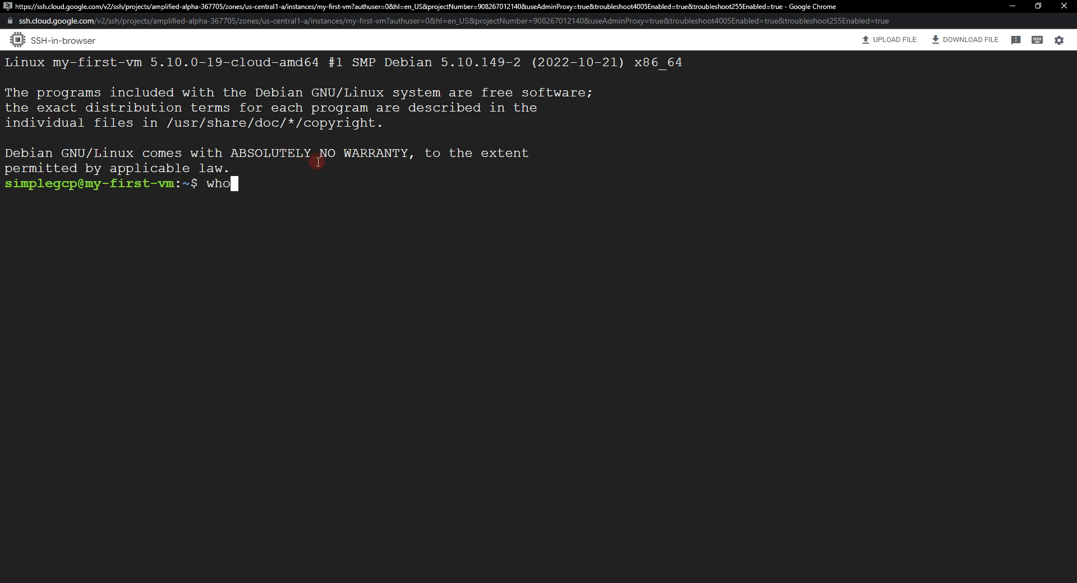
type("ami")
key("Return")
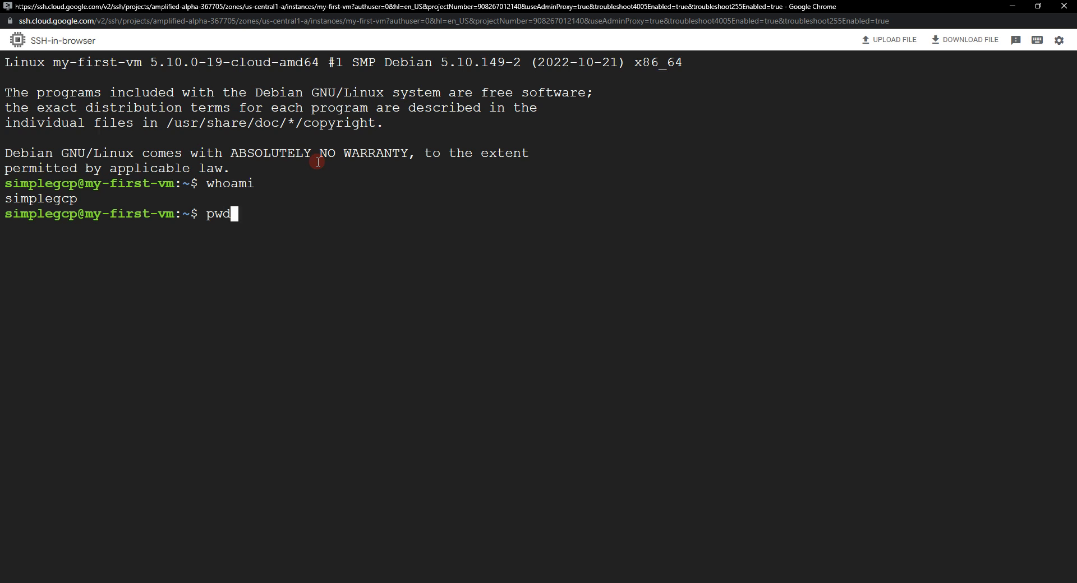
key("Return")
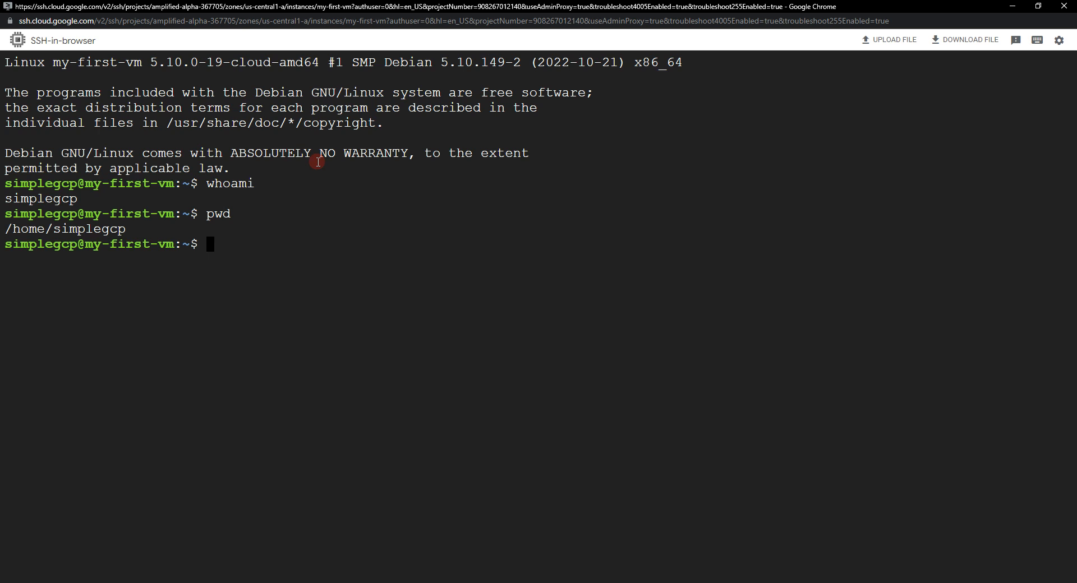
type("ls")
key("Return")
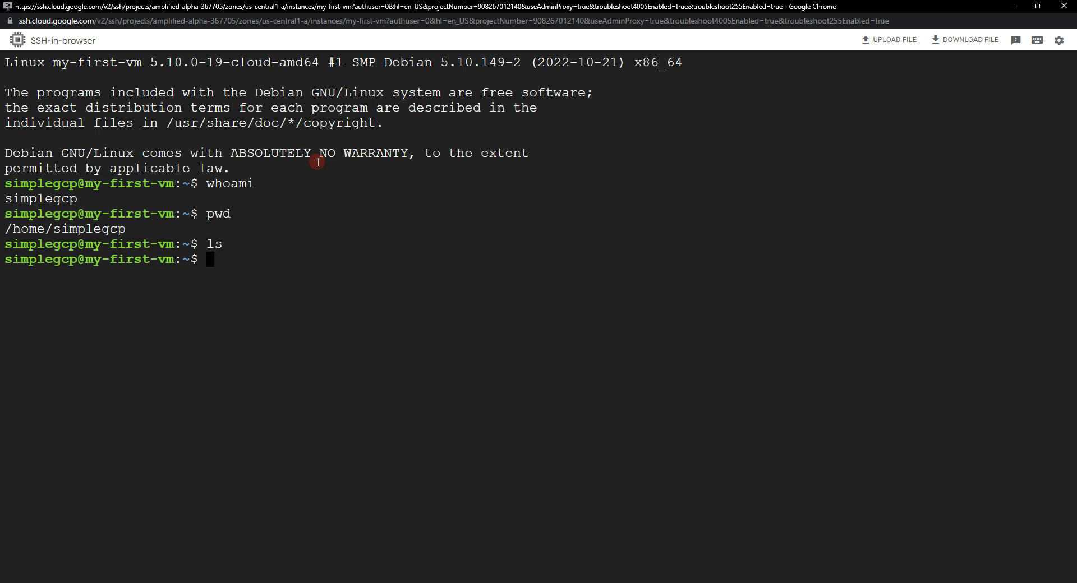
Try cls, clear the terminal screen and close the SSH window to return to the VM instances list.
type("cls")
key("Return")
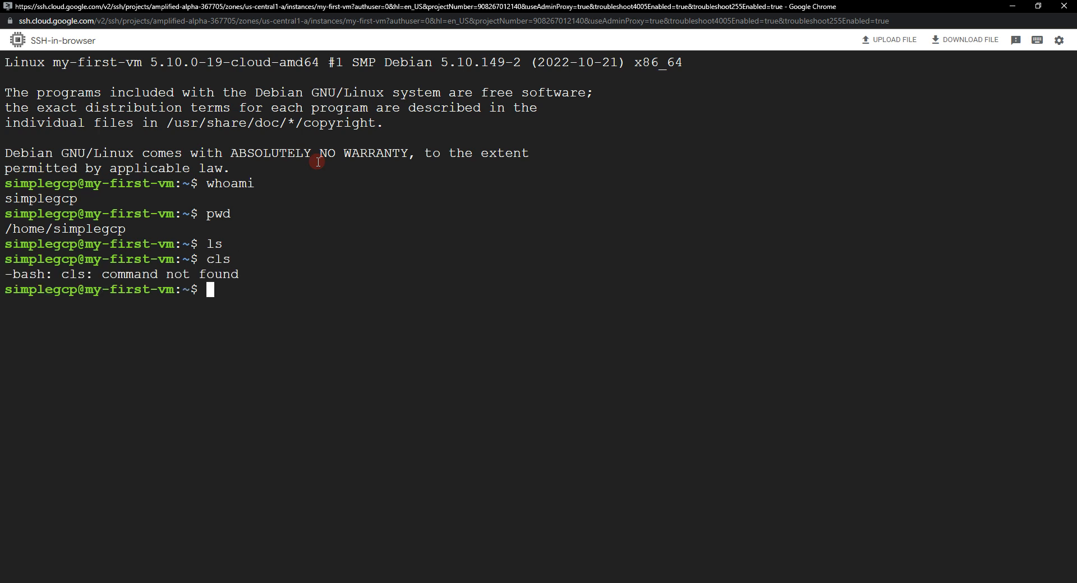
key("ctrl+l")
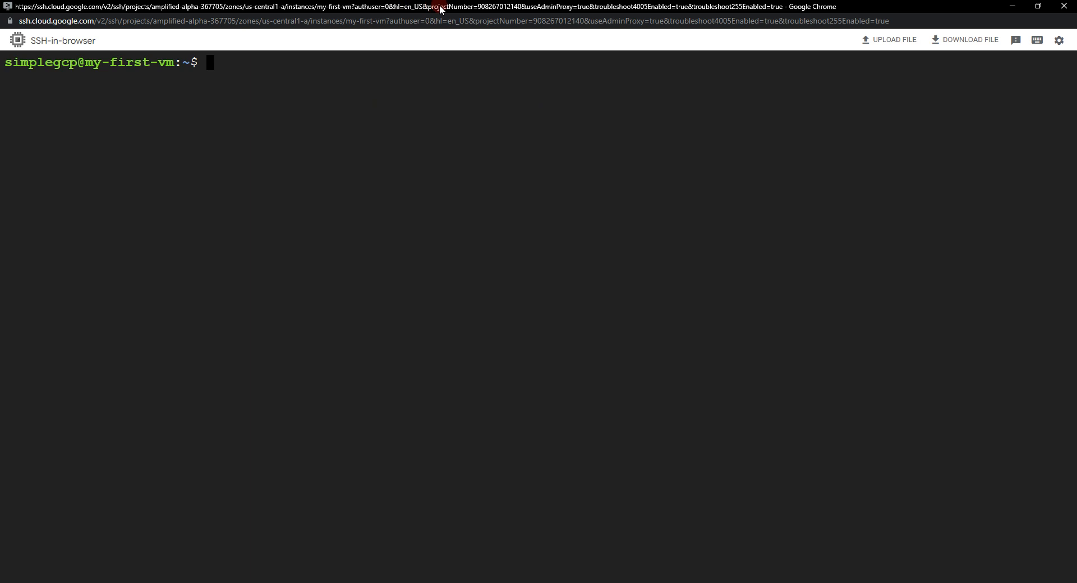
left_click(1064, 7)
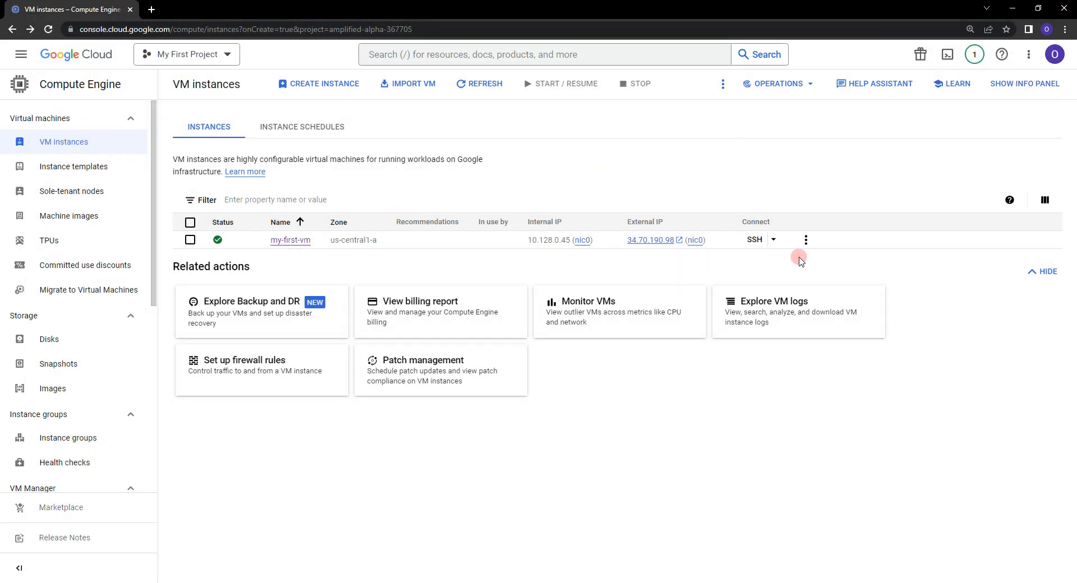
Examine the additional actions available for my-first-vm in the instances list, and leave without choosing one.
left_click(806, 241)
left_click(820, 286)
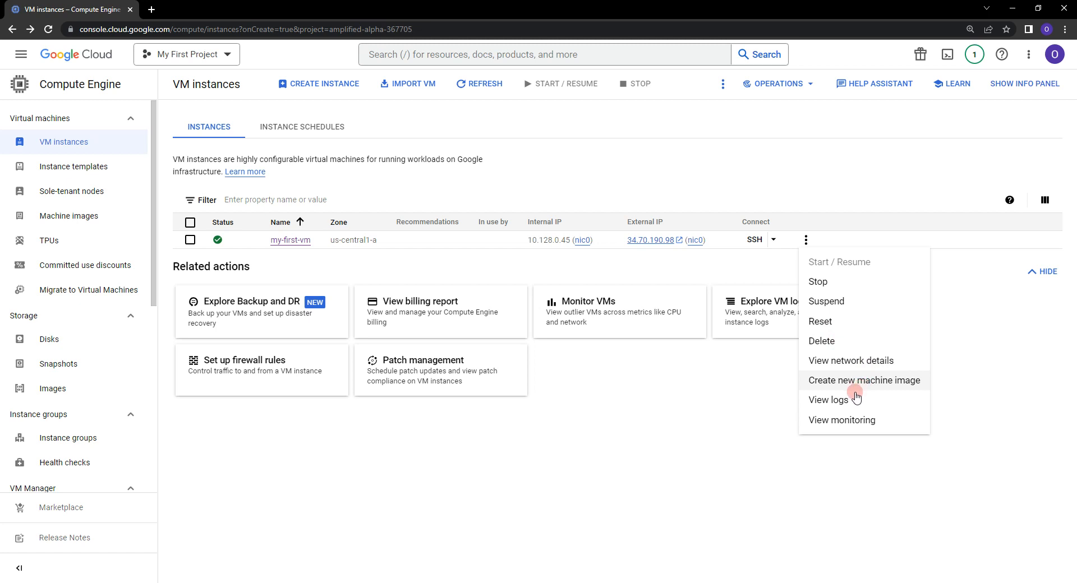
left_click(751, 397)
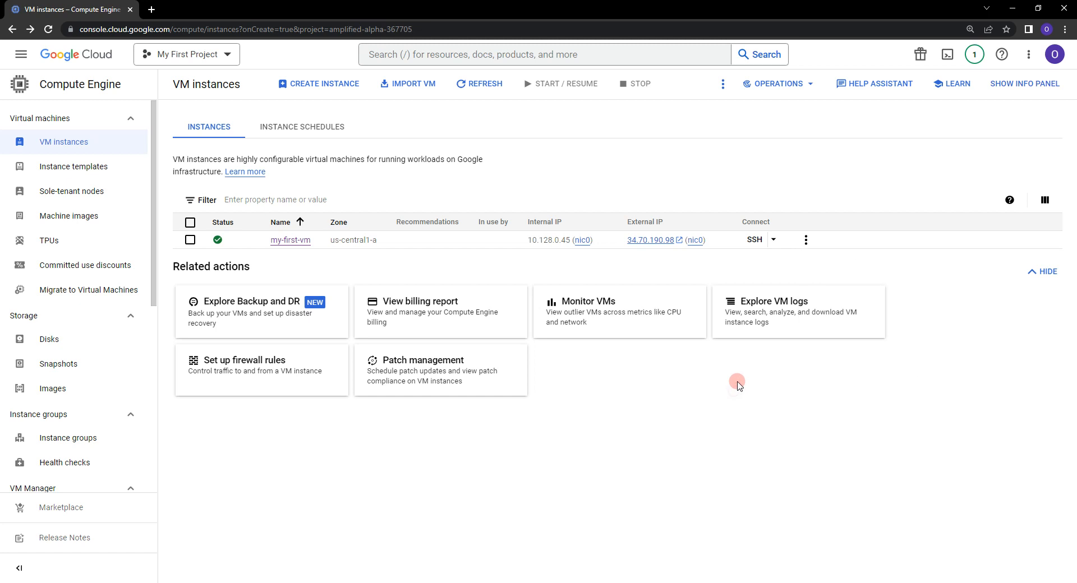